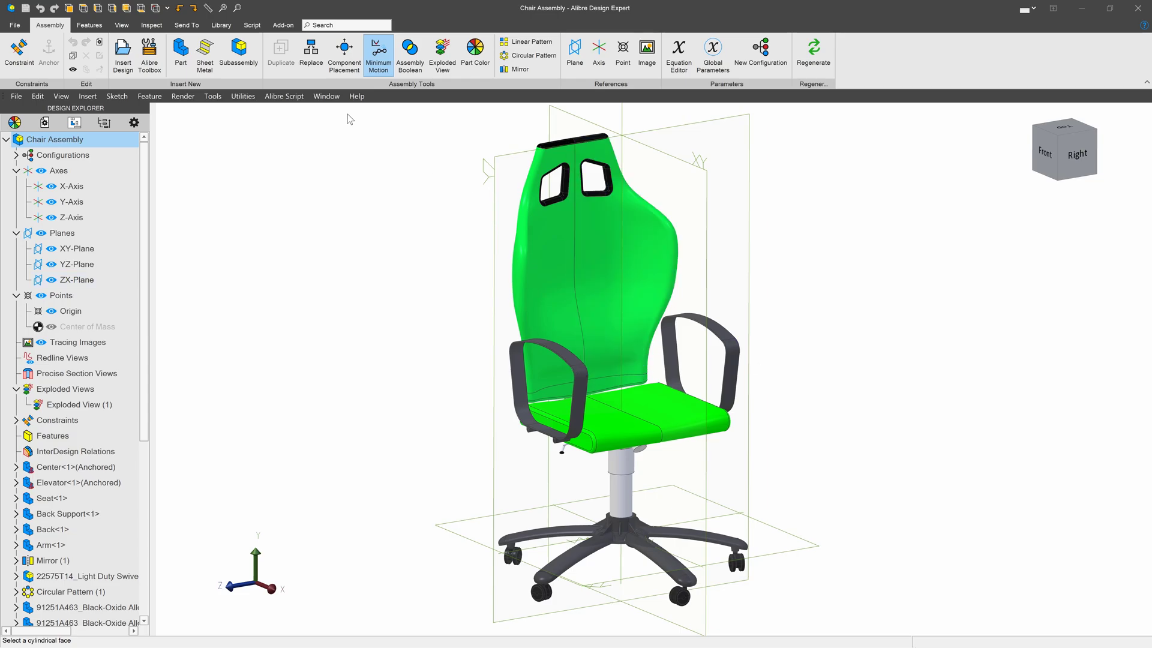
# Make a new drawing of the chair design, accepting the ANSI A landscape sheet settings.
pyautogui.click(186, 25)
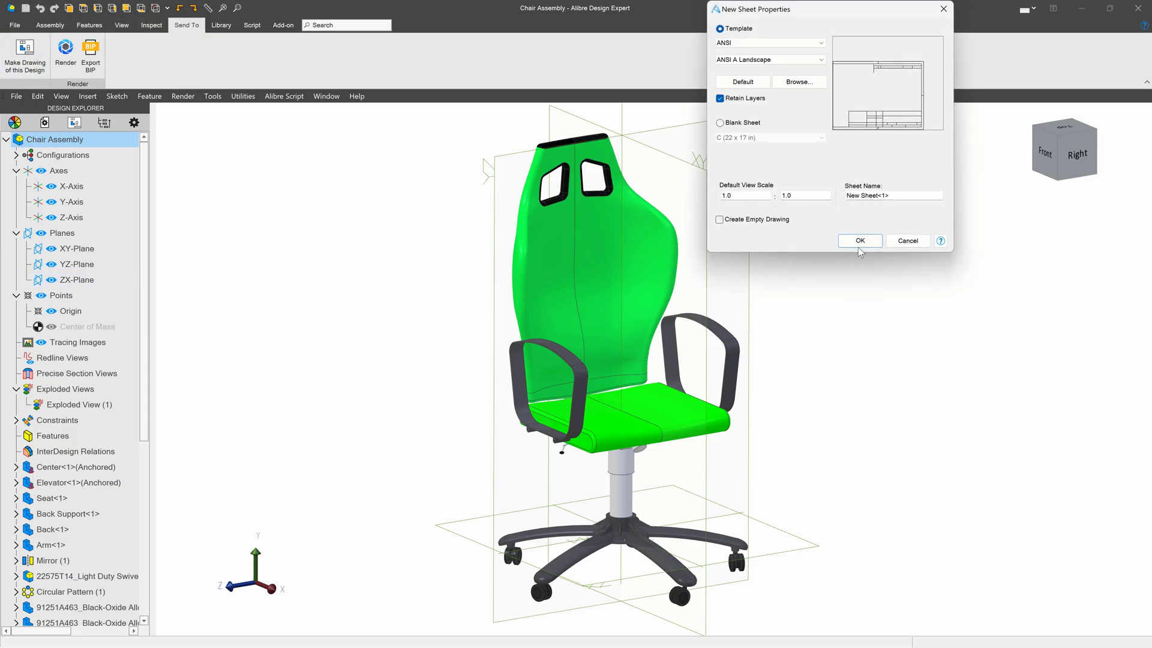
pyautogui.click(859, 241)
pyautogui.click(896, 211)
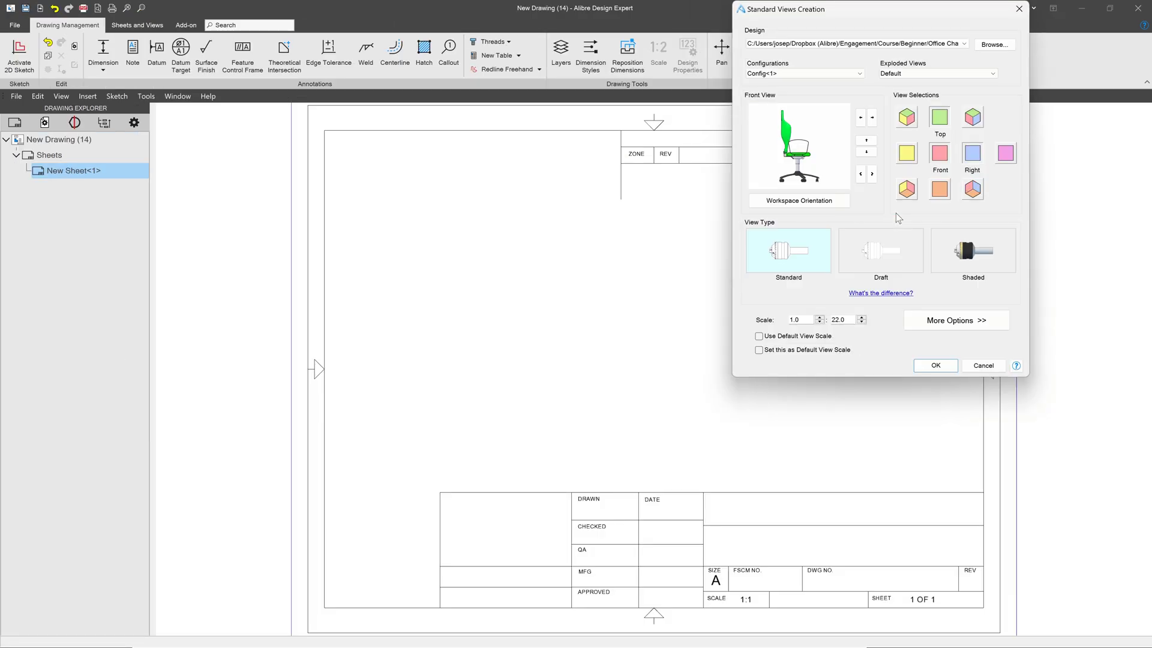
# Rotate the front view three times and create the front and right standard views in Draft style.
pyautogui.click(873, 118)
pyautogui.click(872, 118)
pyautogui.click(873, 118)
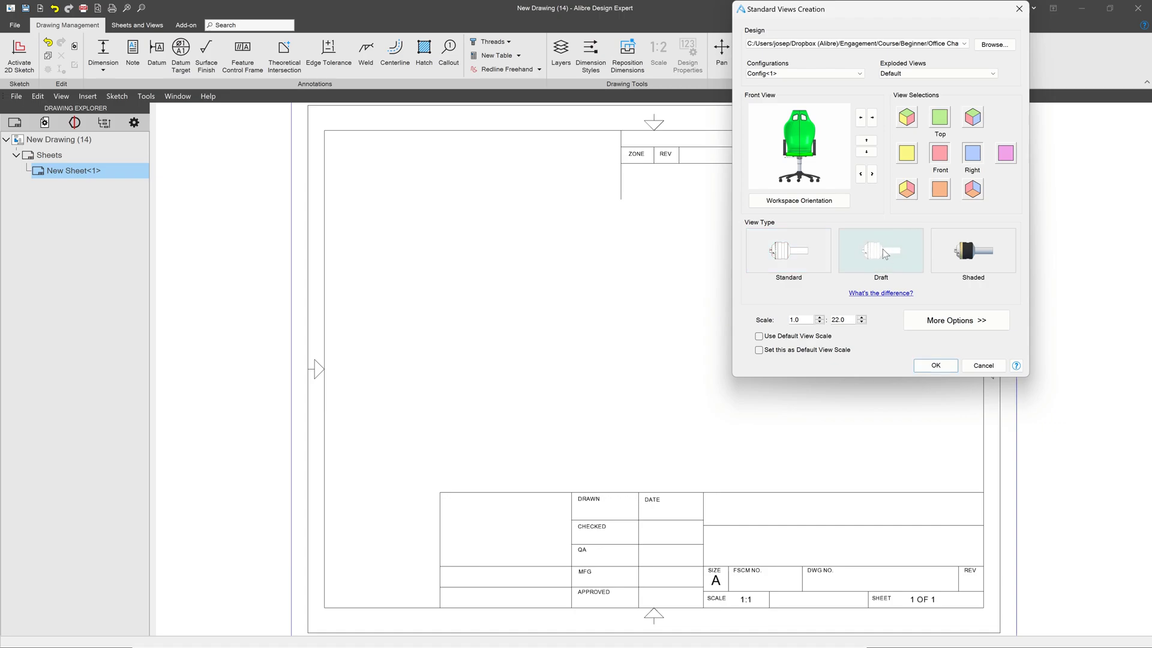
pyautogui.click(886, 265)
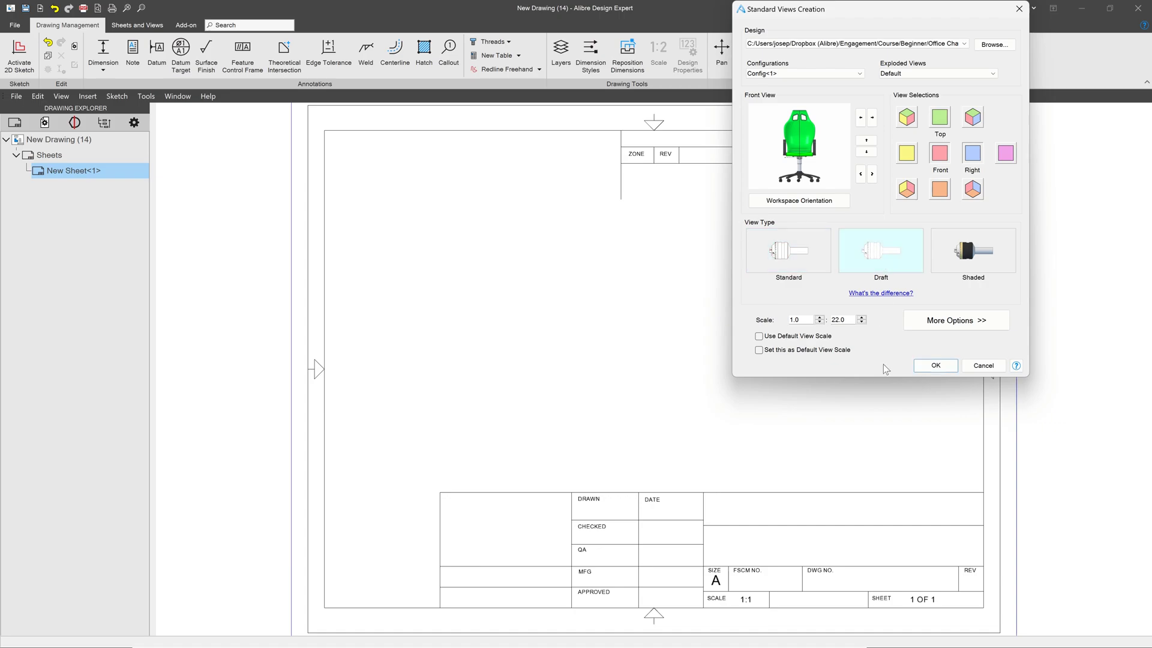
pyautogui.click(936, 367)
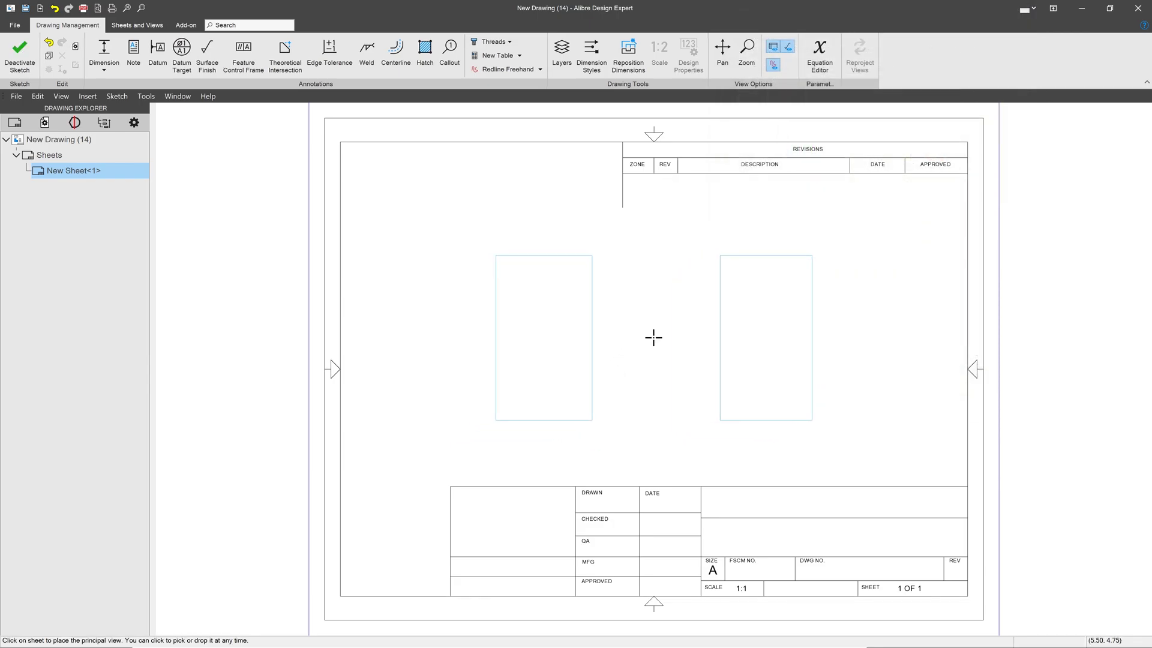
# Drop the front and side chair views at the sheet centre and zoom to inspect them.
pyautogui.click(654, 337)
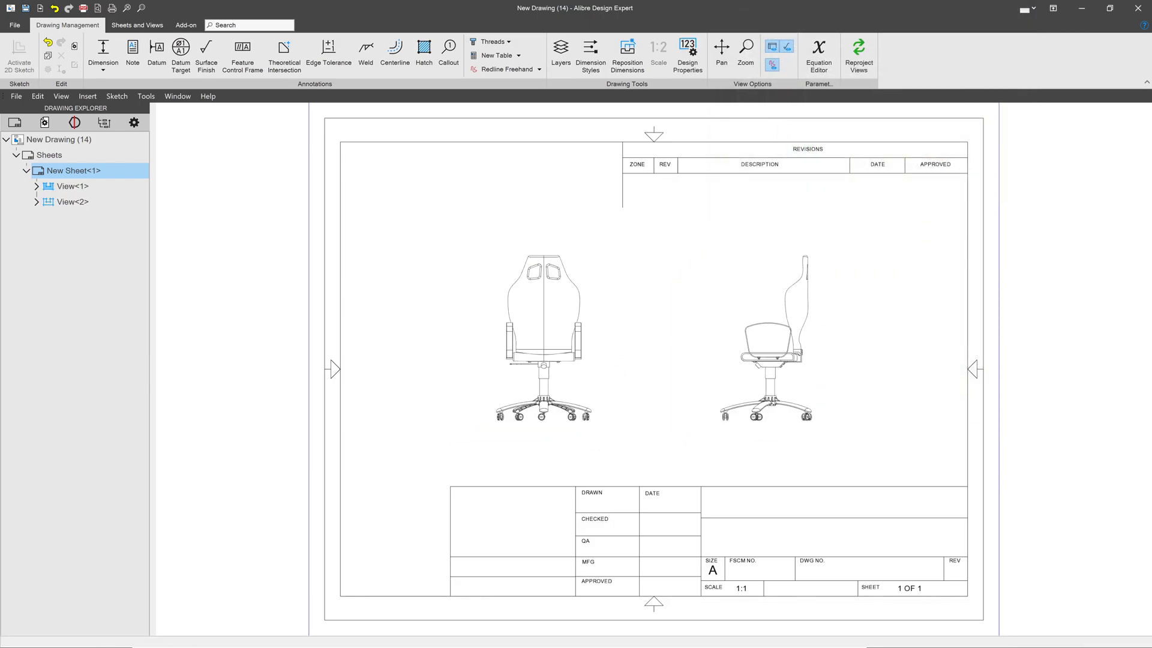
pyautogui.scroll(2, 612, 410)
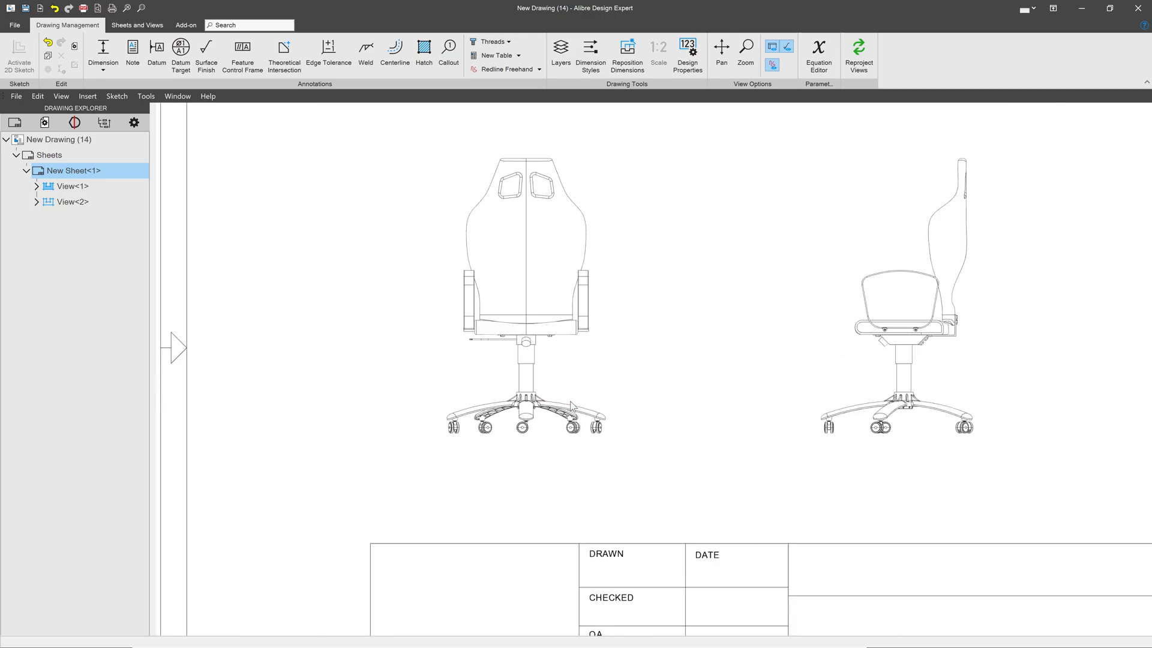
pyautogui.scroll(-2, 609, 404)
pyautogui.scroll(3, 718, 286)
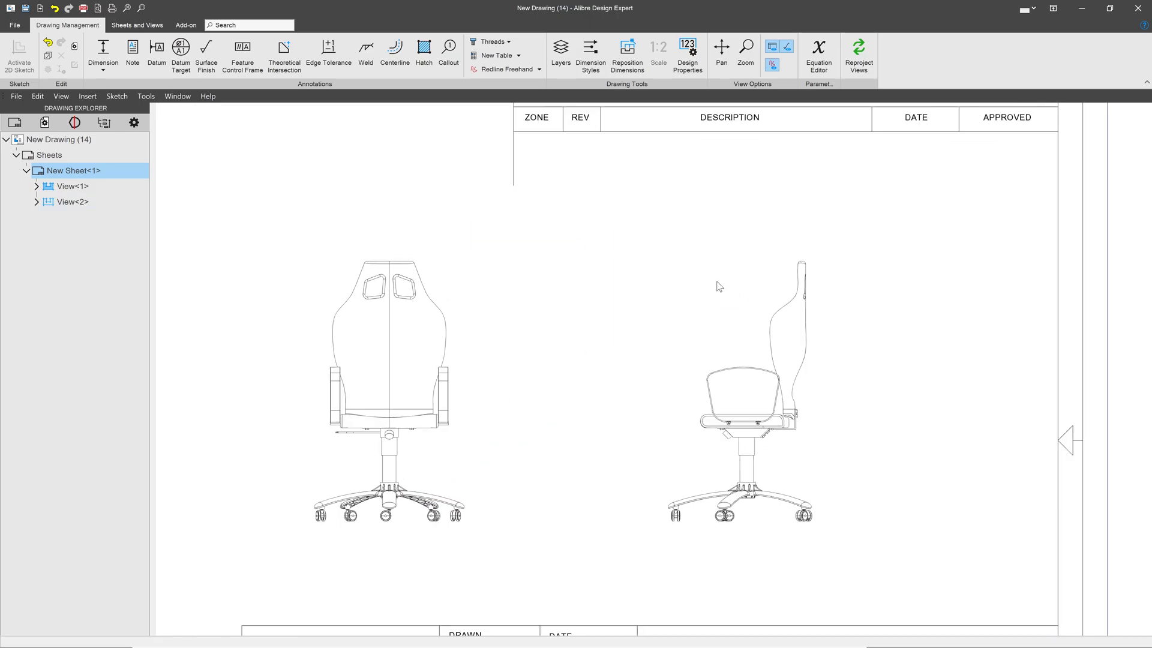
pyautogui.scroll(1, 721, 240)
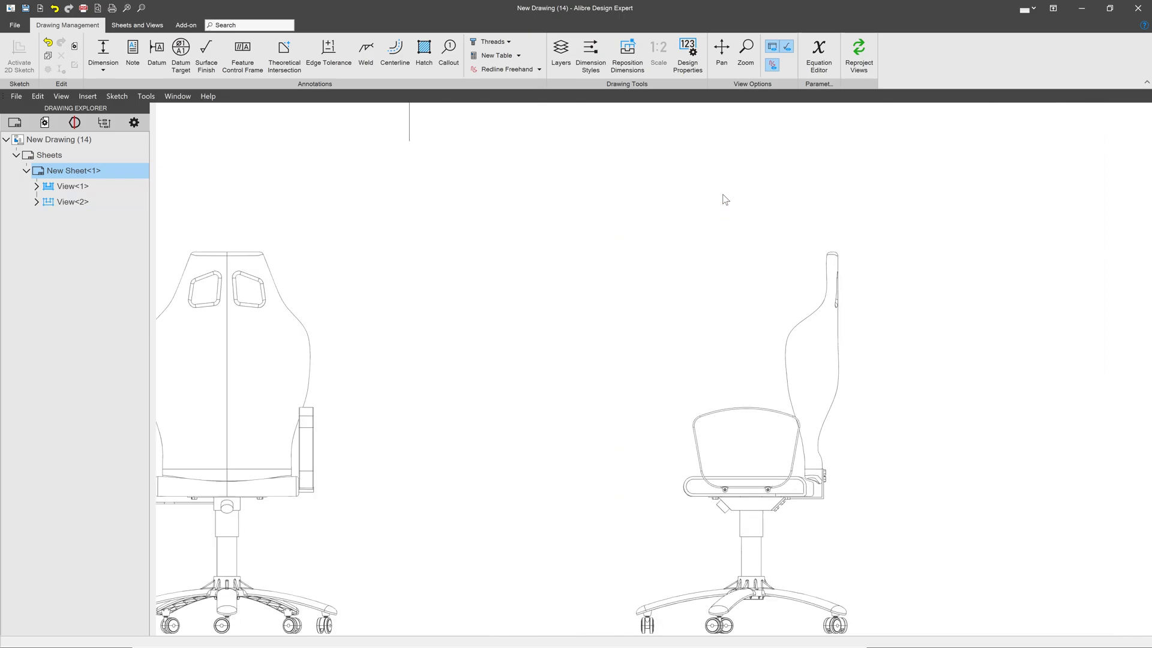
pyautogui.scroll(-2, 738, 252)
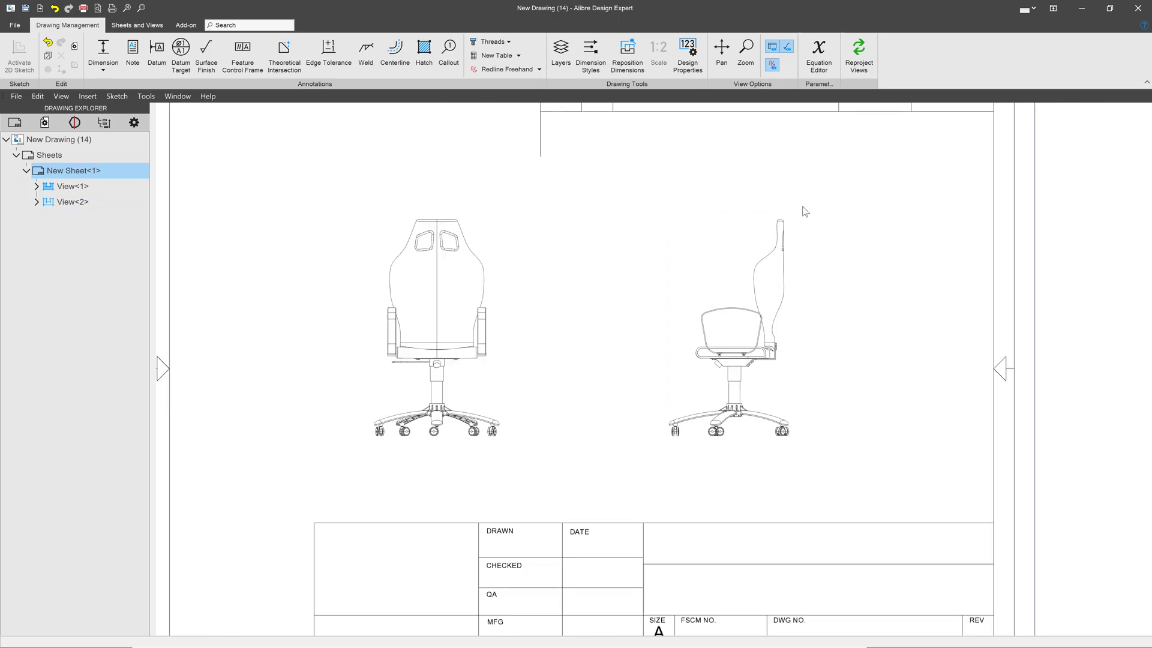
pyautogui.scroll(2, 839, 408)
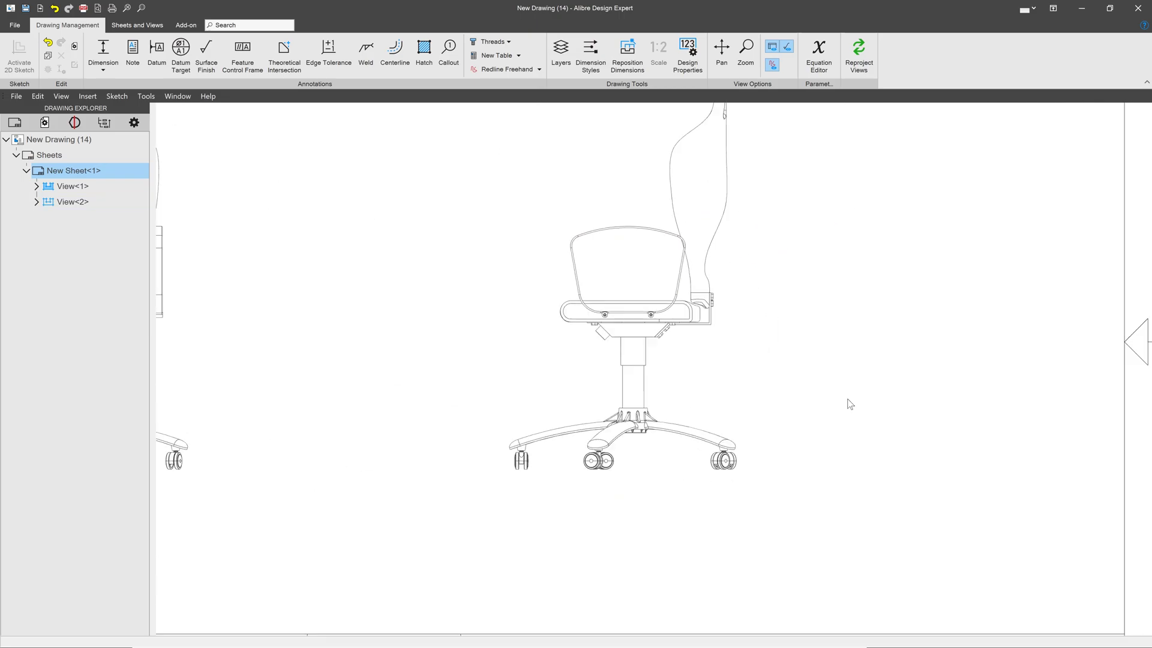
pyautogui.scroll(-2, 780, 351)
pyautogui.scroll(3, 750, 342)
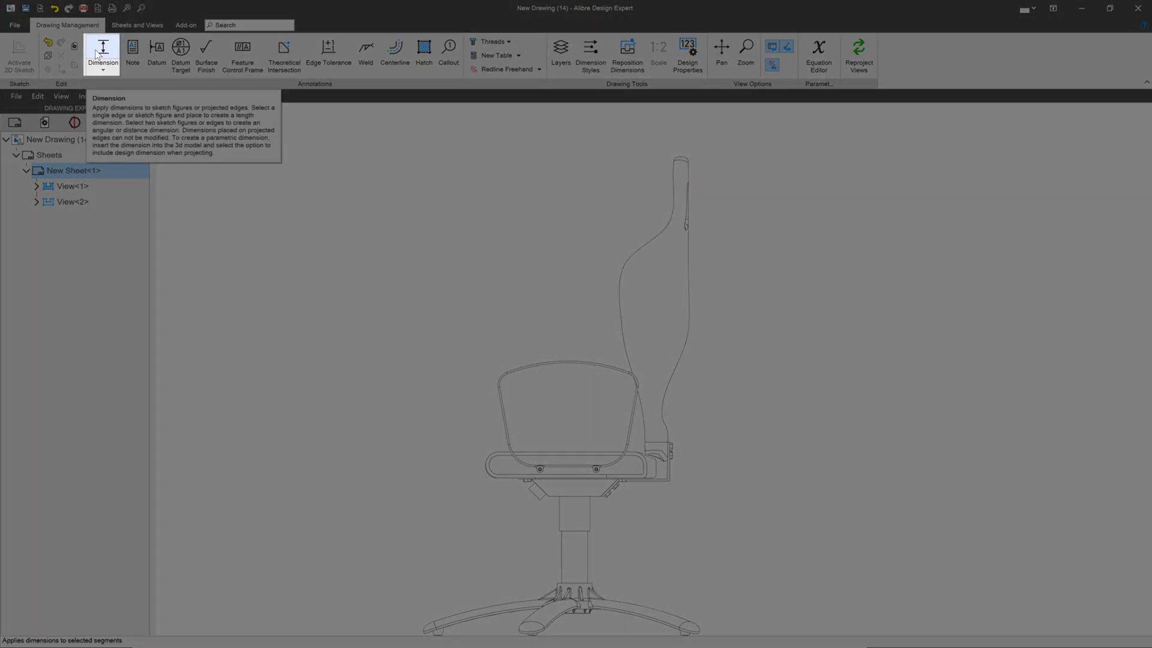
pyautogui.click(103, 48)
pyautogui.scroll(4, 742, 171)
pyautogui.click(613, 219)
pyautogui.scroll(-5, 586, 156)
pyautogui.scroll(6, 505, 495)
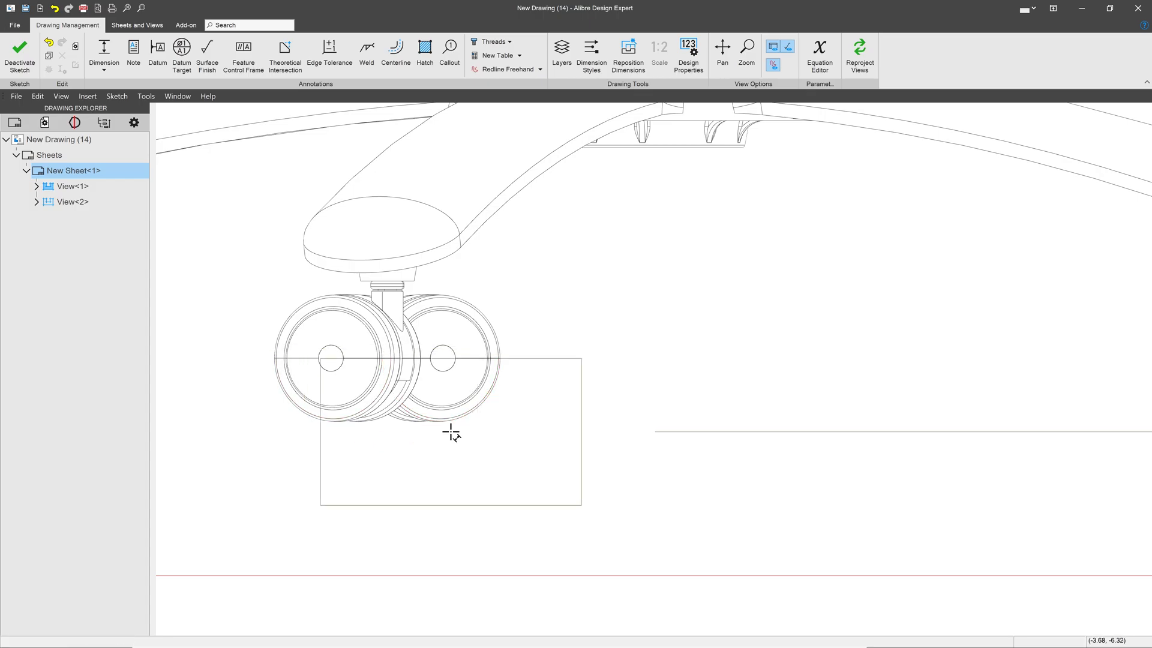
pyautogui.scroll(-3, 348, 427)
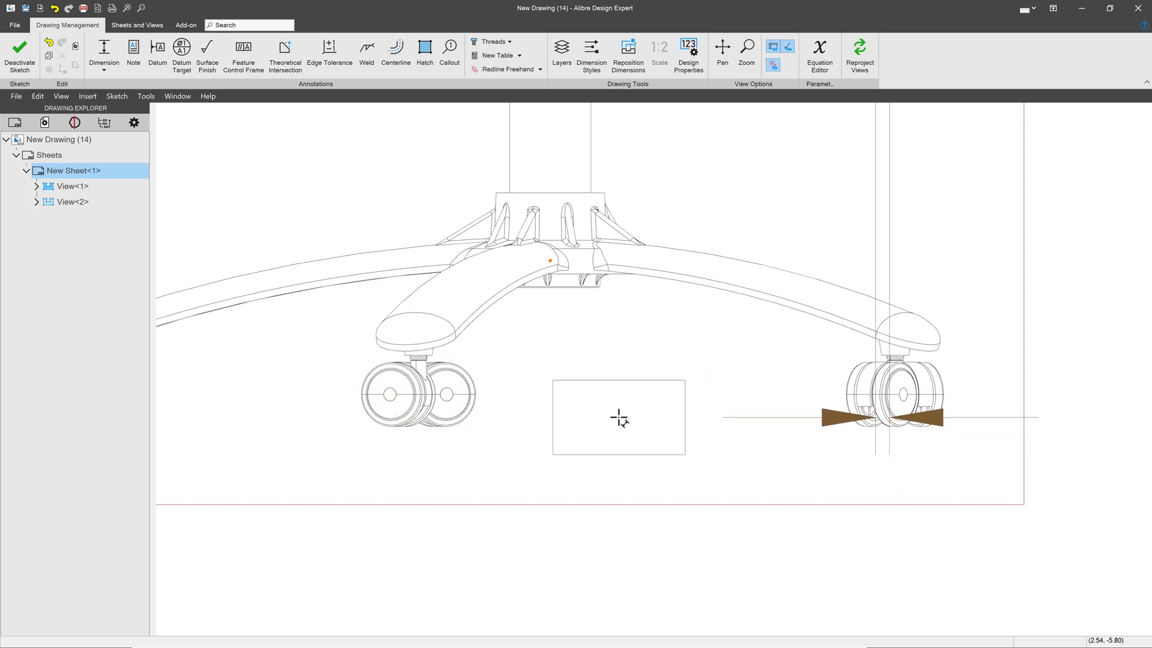
pyautogui.press('Escape')
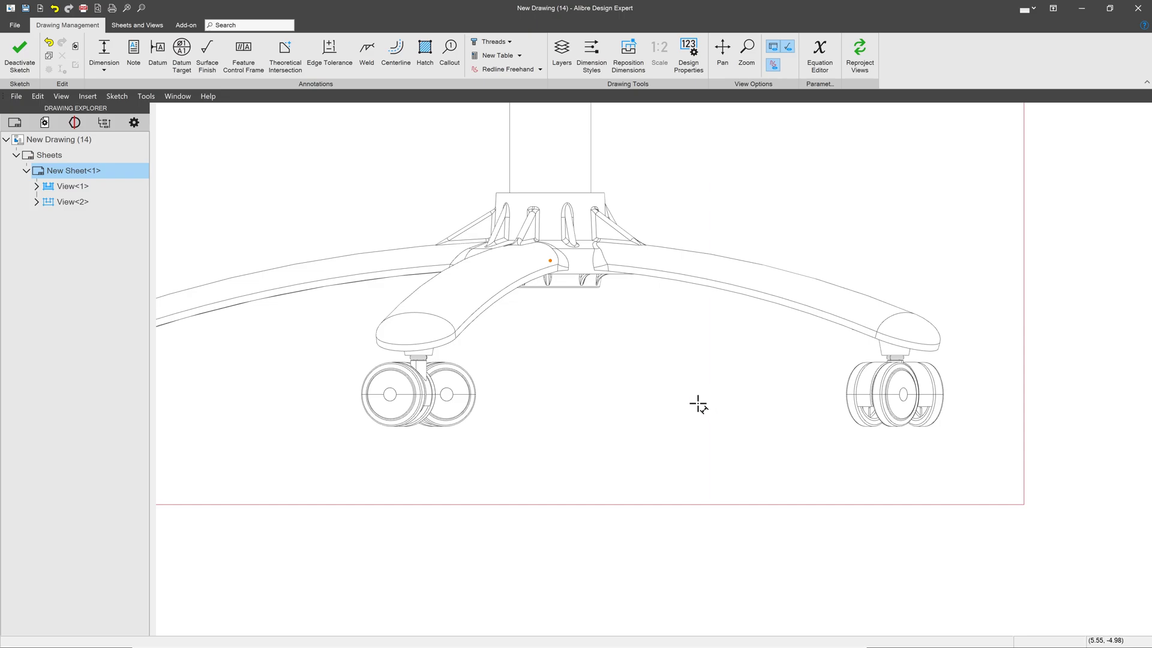
pyautogui.press('Escape')
# Activate a sketch in the side view, View<2>.
pyautogui.scroll(-3, 675, 431)
pyautogui.scroll(-2, 675, 431)
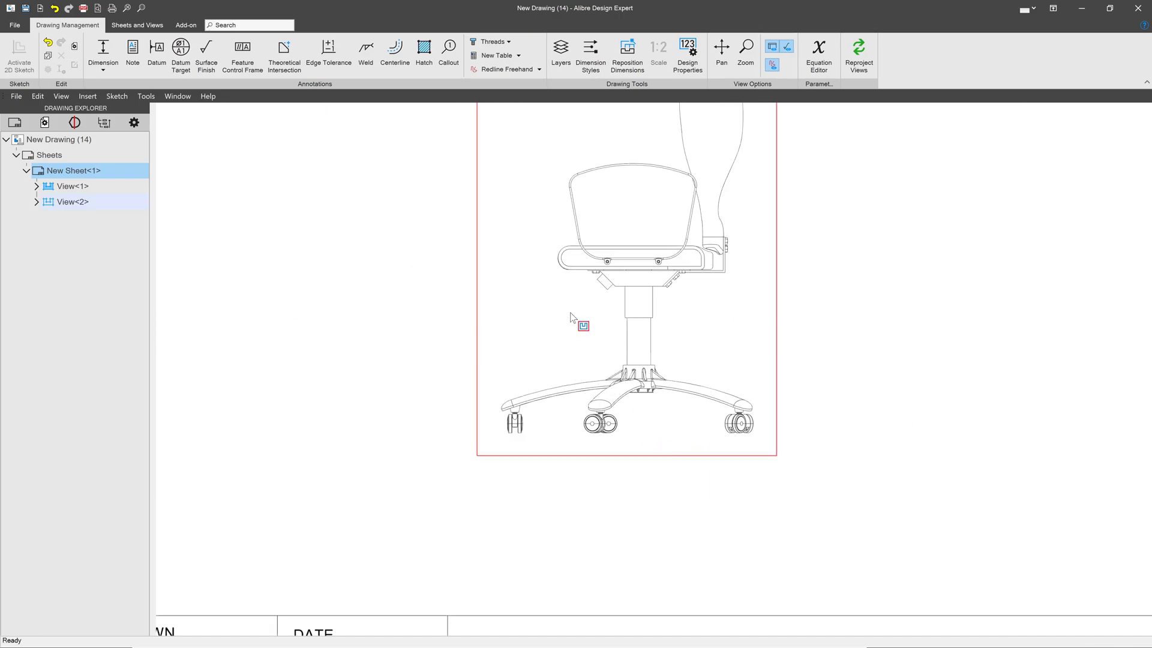
pyautogui.click(508, 270)
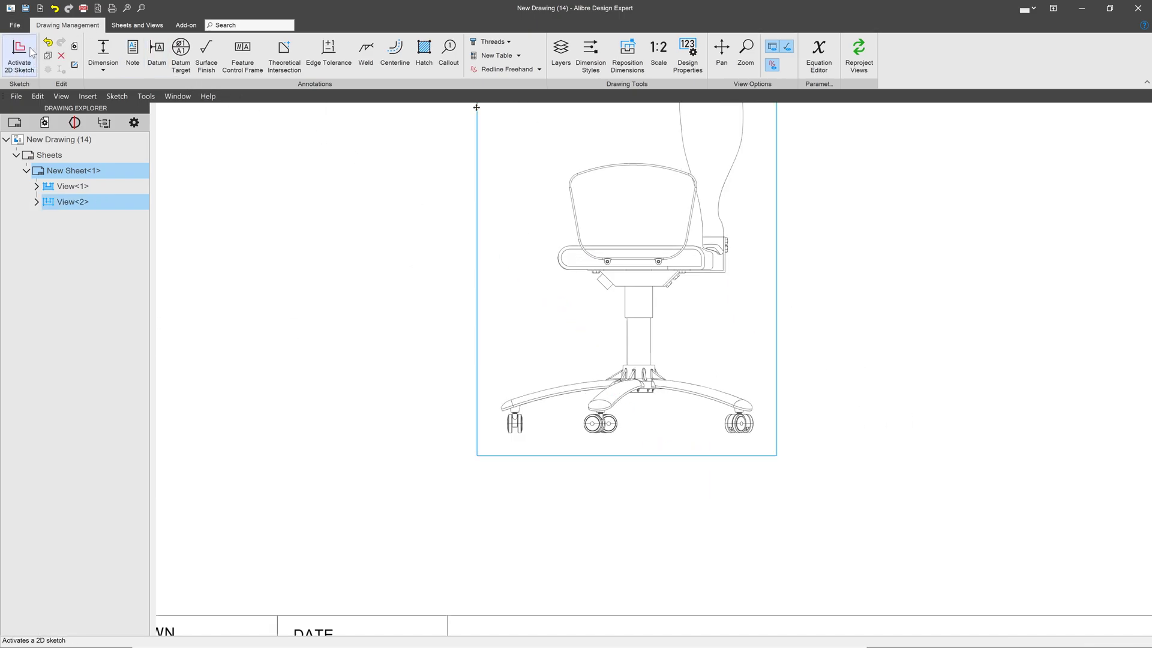
pyautogui.rightClick(531, 144)
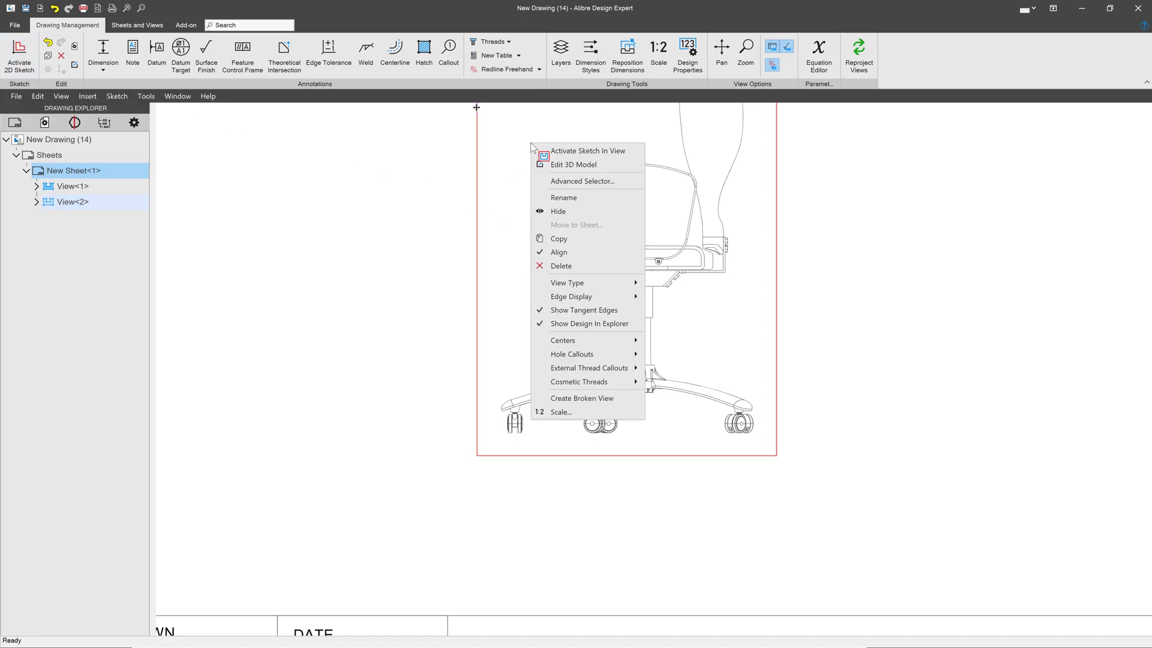
pyautogui.click(577, 151)
# Draw a horizontal line across beneath the chair's casters.
pyautogui.scroll(5, 662, 474)
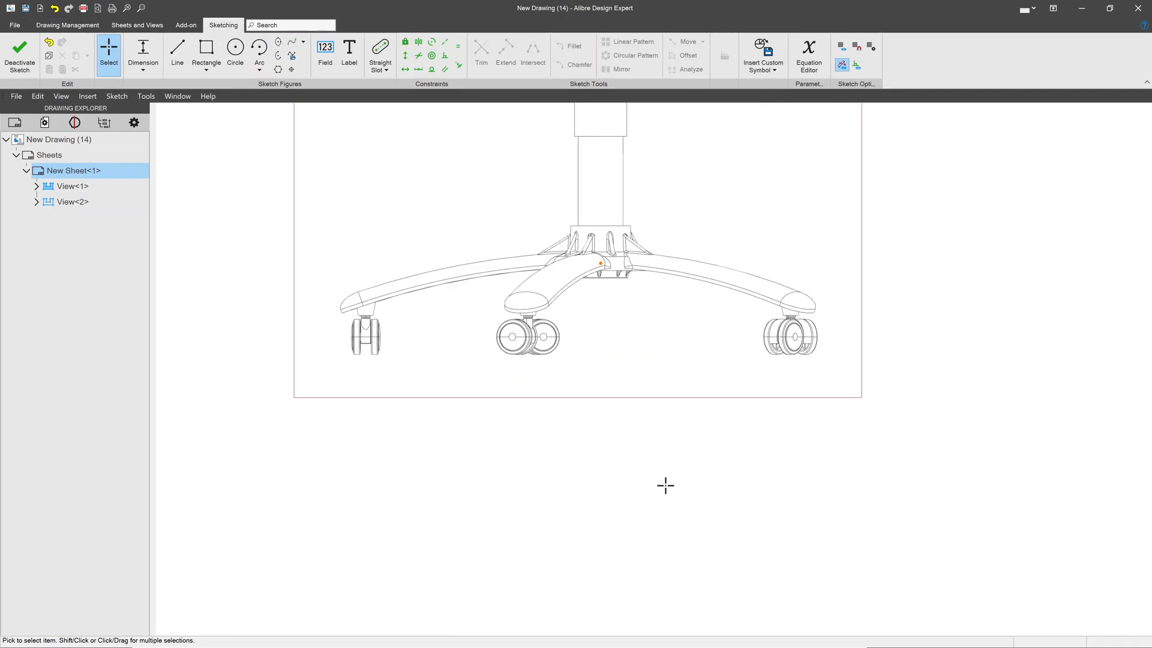
pyautogui.click(177, 54)
pyautogui.click(454, 340)
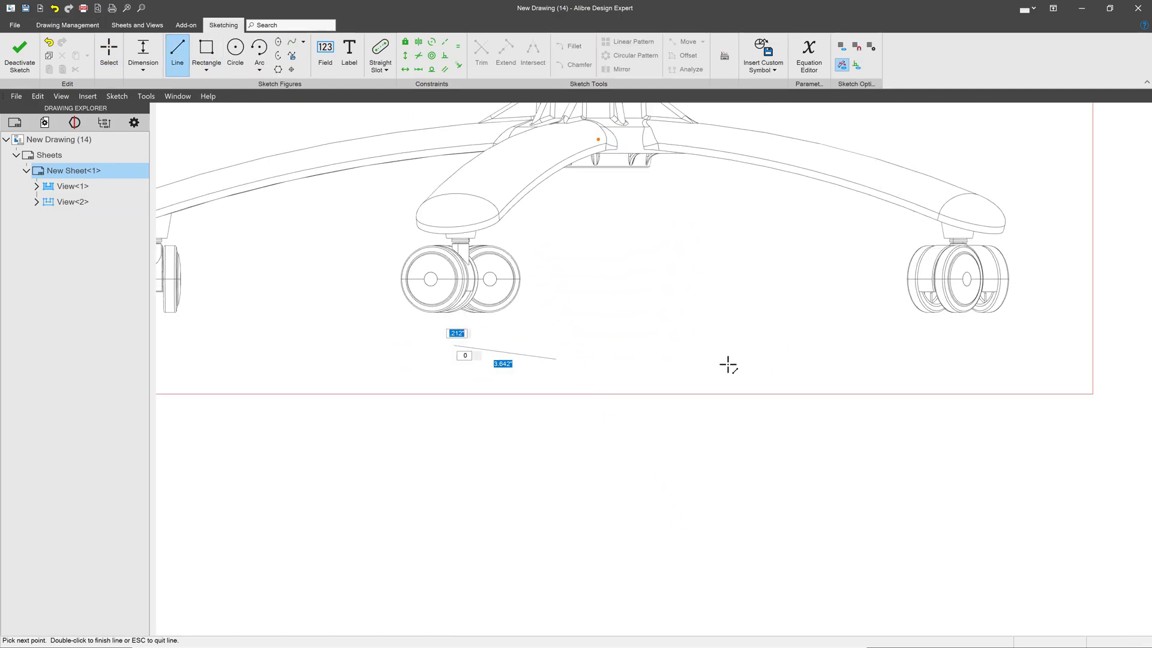
pyautogui.click(1049, 344)
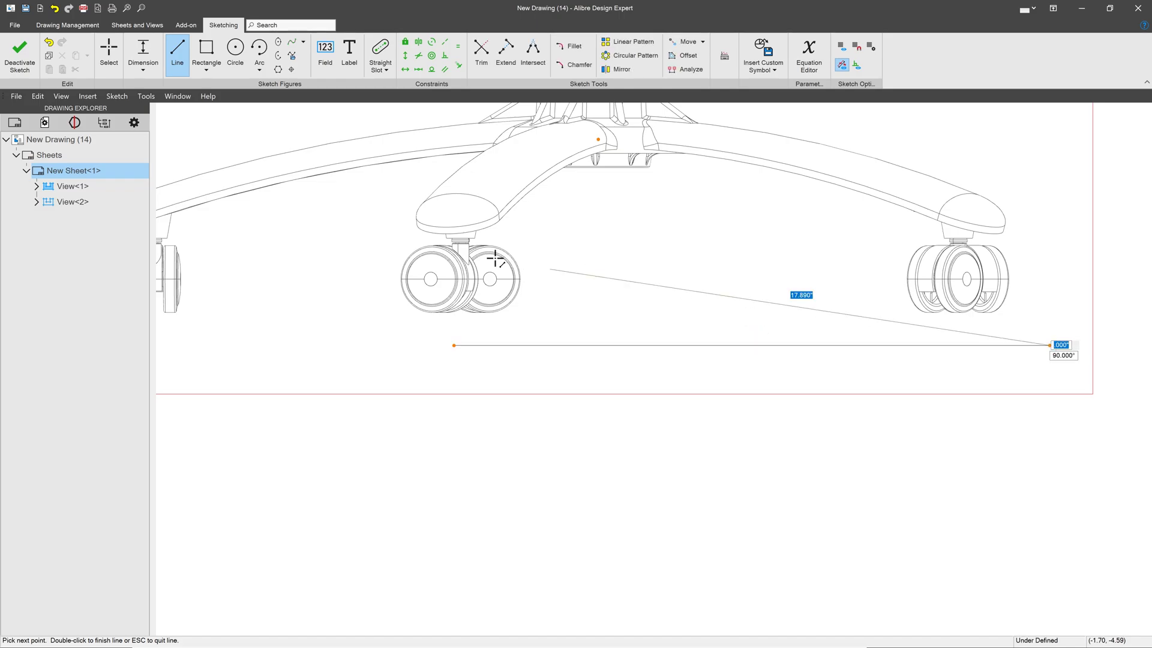
pyautogui.press('Escape')
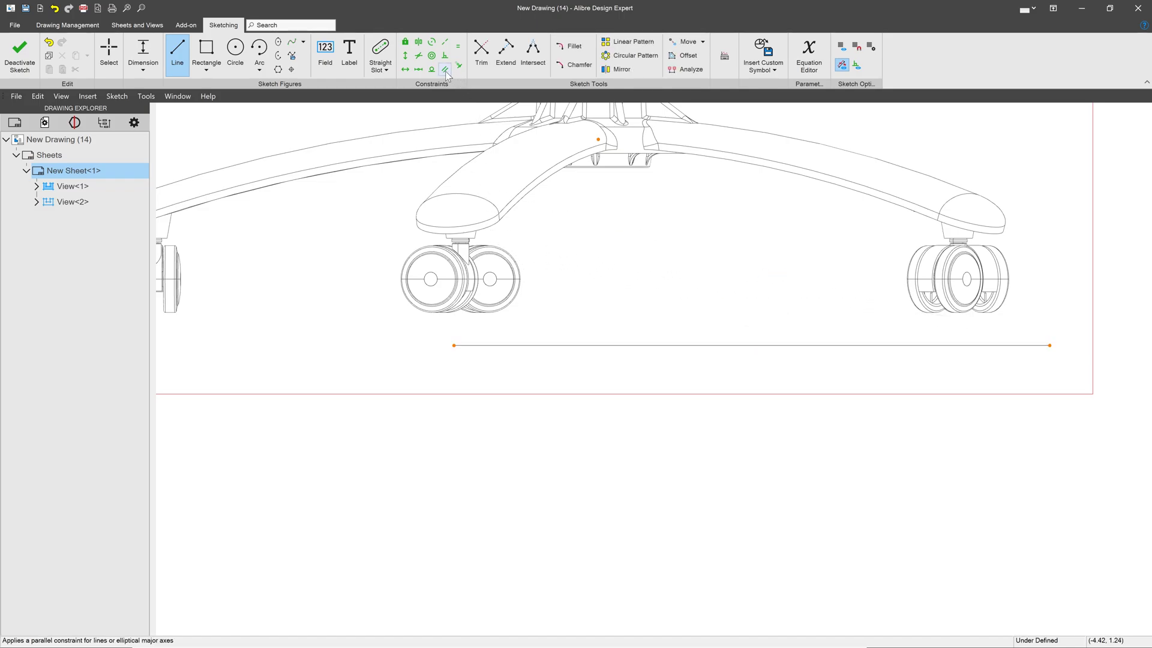
# Constrain the ground line tangent to the left caster wheel arc.
pyautogui.click(431, 69)
pyautogui.scroll(1, 527, 352)
pyautogui.scroll(2, 527, 352)
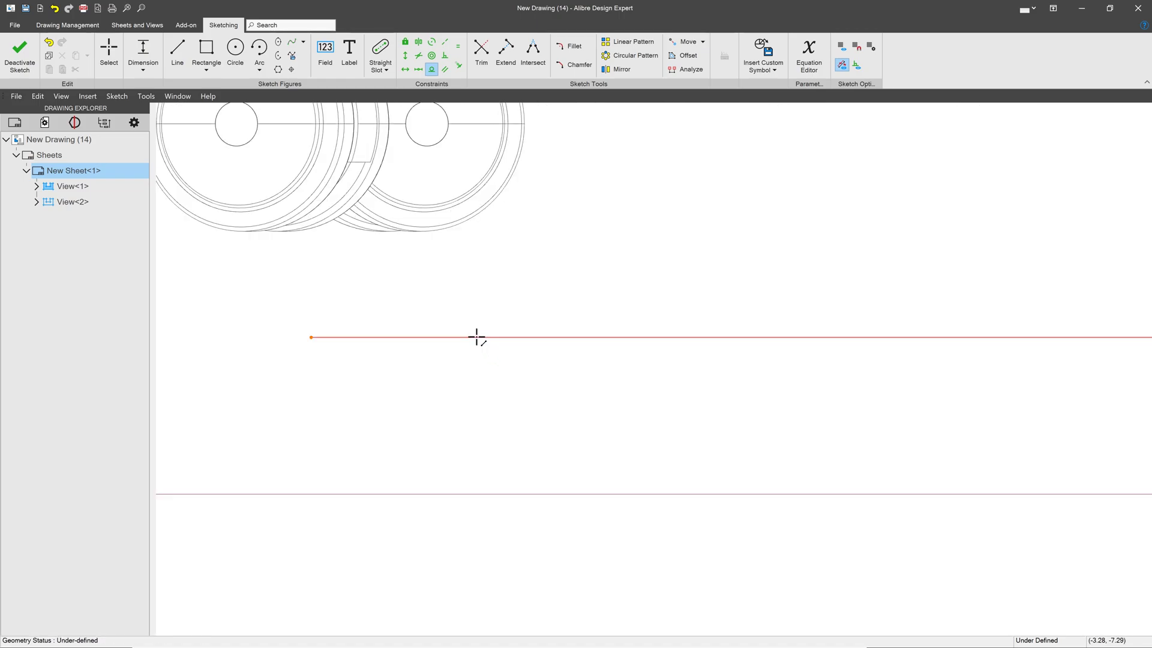
pyautogui.click(475, 337)
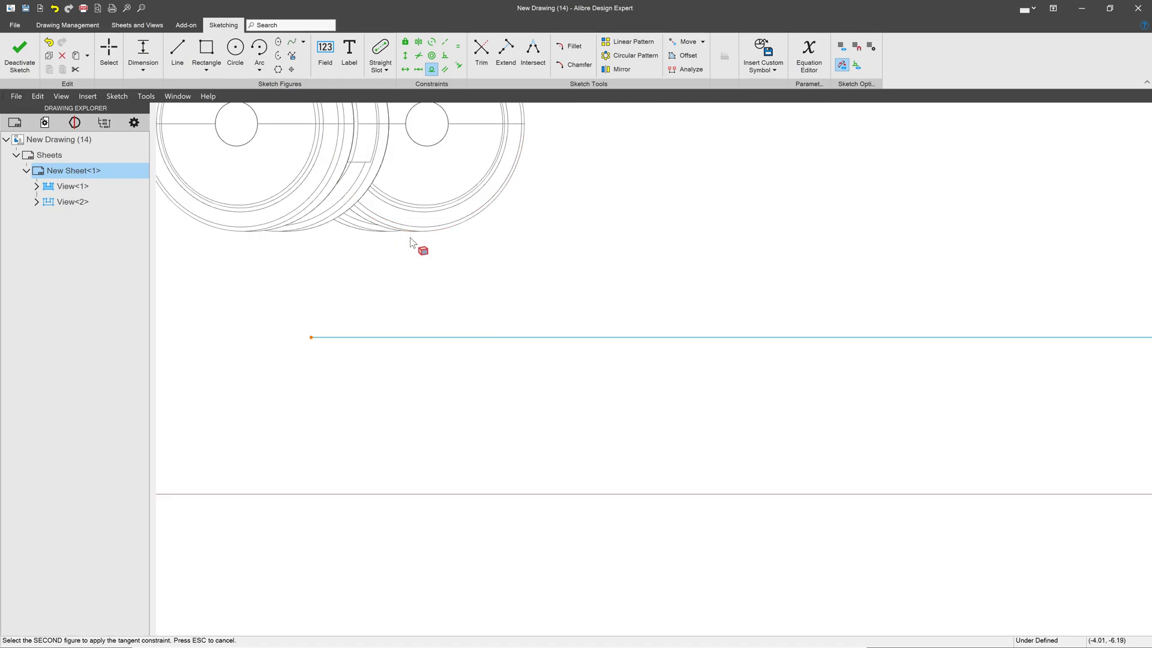
pyautogui.click(375, 241)
pyautogui.scroll(-3, 380, 352)
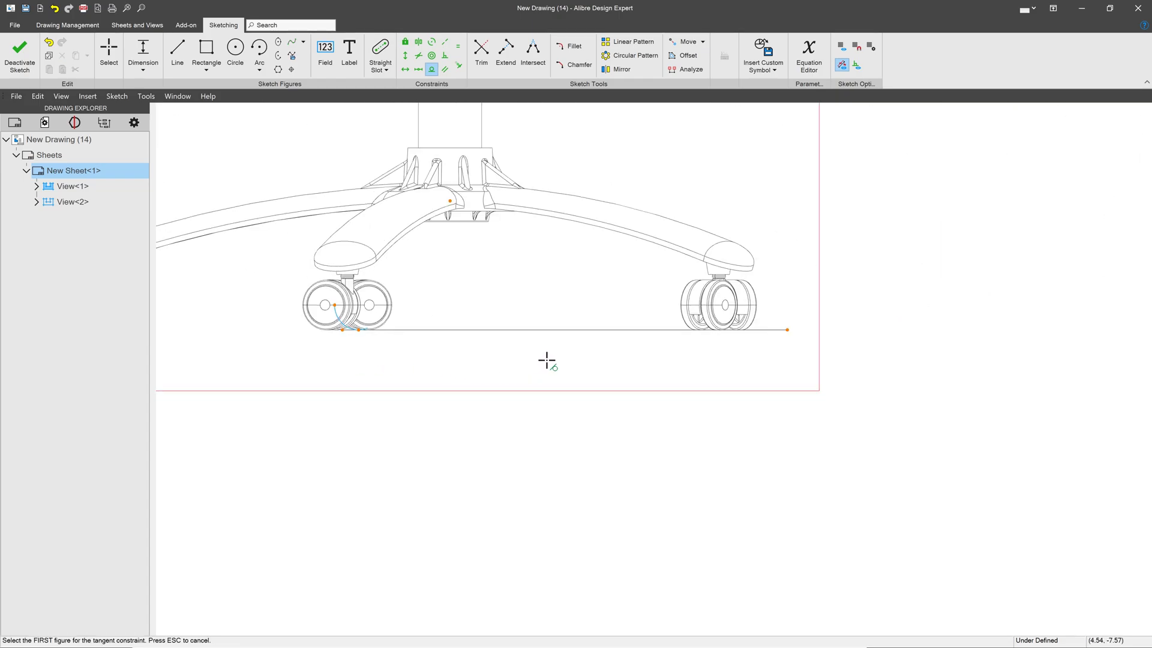
pyautogui.press('Escape')
pyautogui.scroll(5, 736, 342)
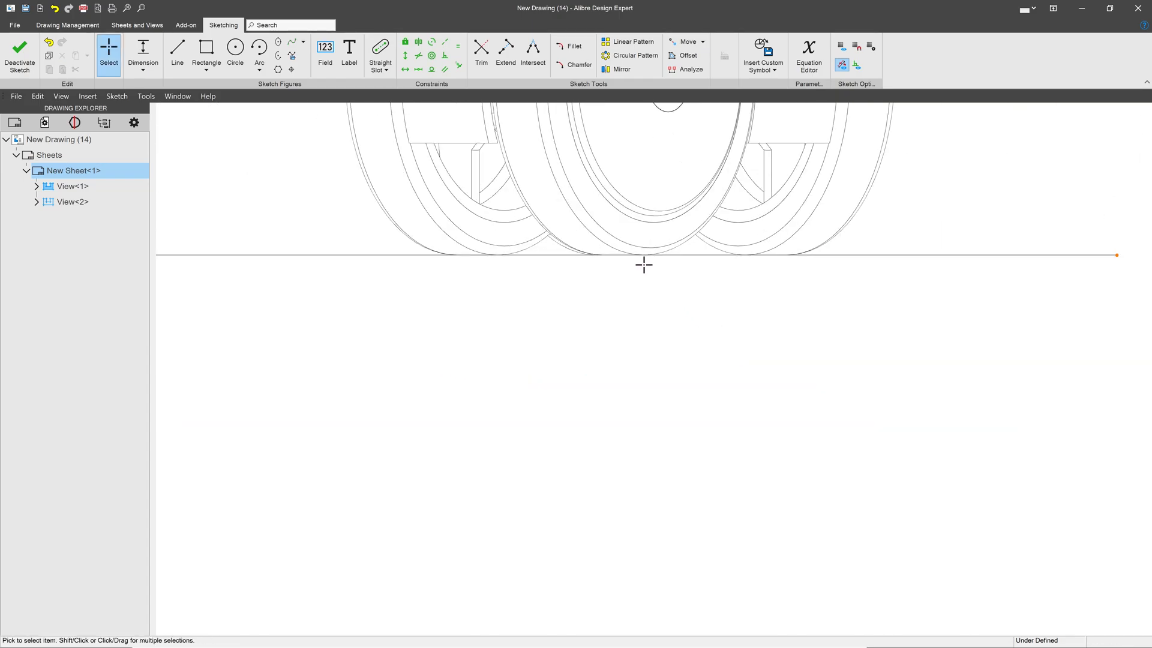
pyautogui.scroll(-5, 644, 294)
pyautogui.click(143, 54)
# Dimension the height from the ground line to the top of the chair back as 57.750.
pyautogui.click(473, 427)
pyautogui.scroll(-2, 540, 580)
pyautogui.scroll(6, 547, 398)
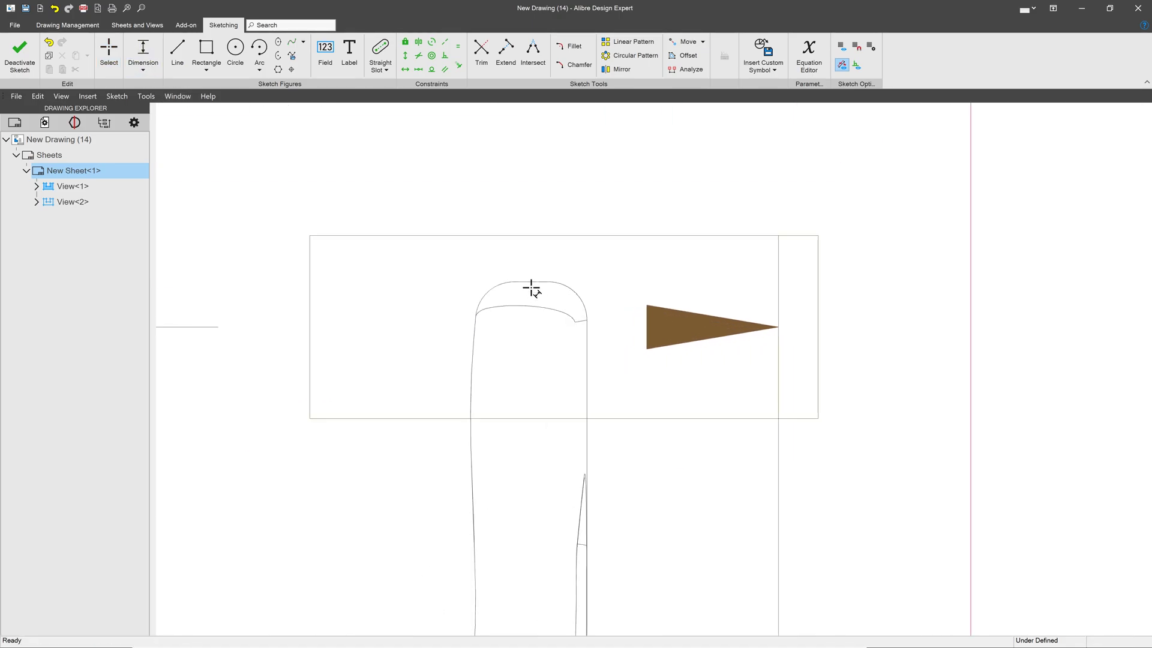
pyautogui.click(526, 276)
pyautogui.scroll(-6, 526, 276)
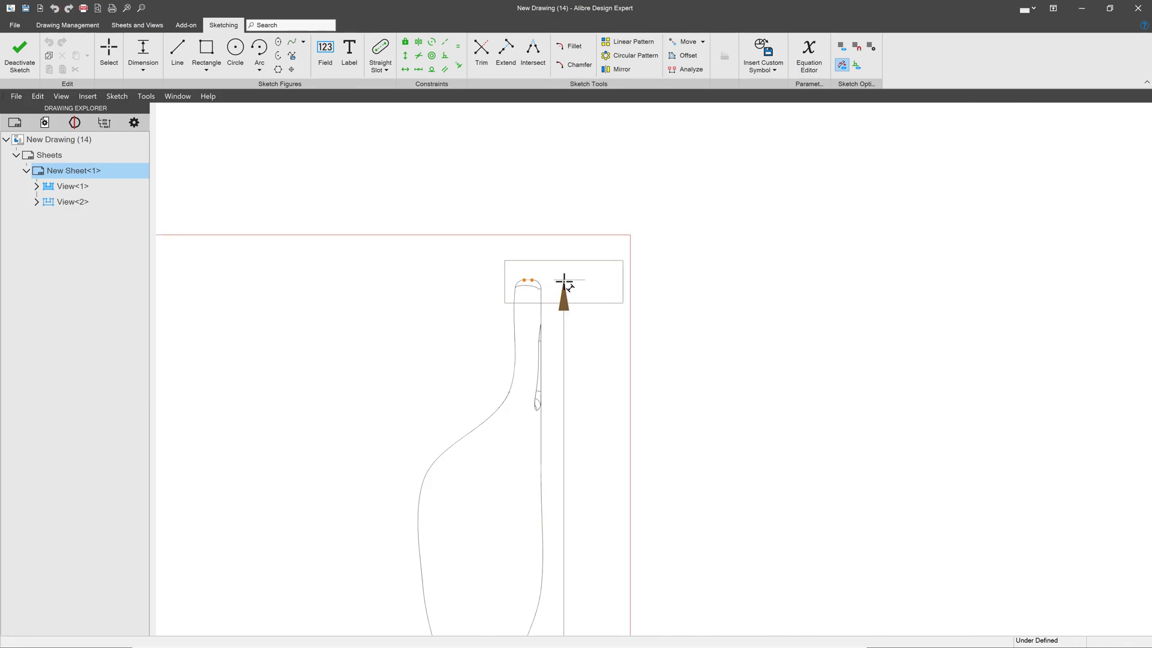
pyautogui.click(625, 412)
pyautogui.scroll(3, 650, 465)
pyautogui.scroll(-2, 606, 480)
pyautogui.scroll(2, 573, 579)
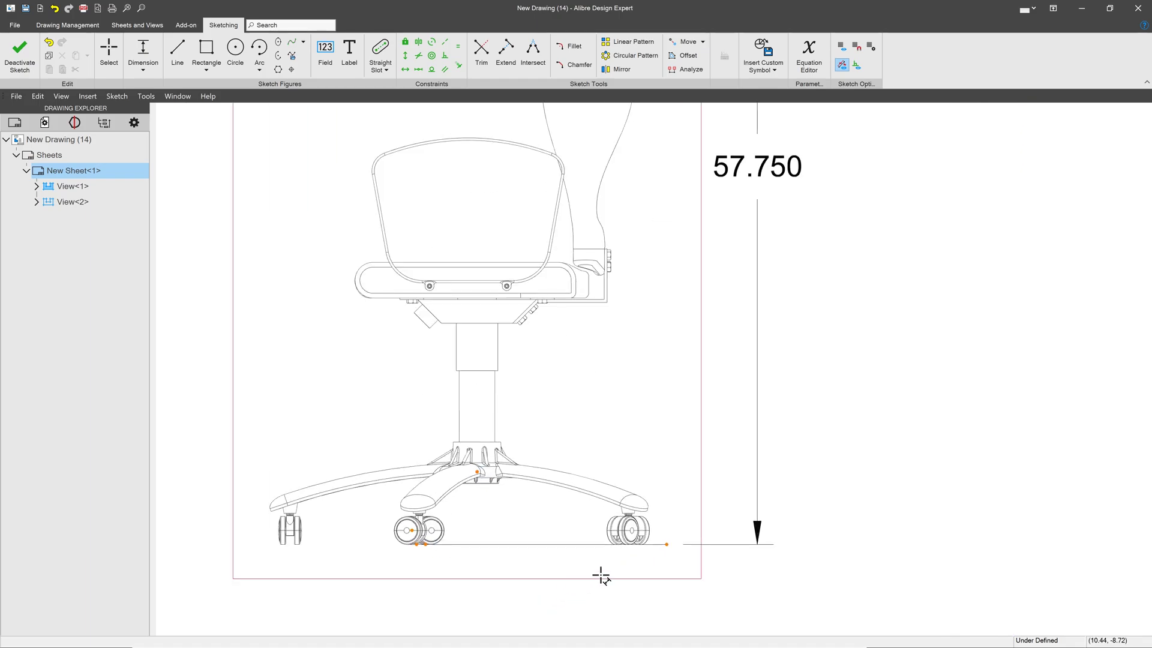
pyautogui.press('Escape')
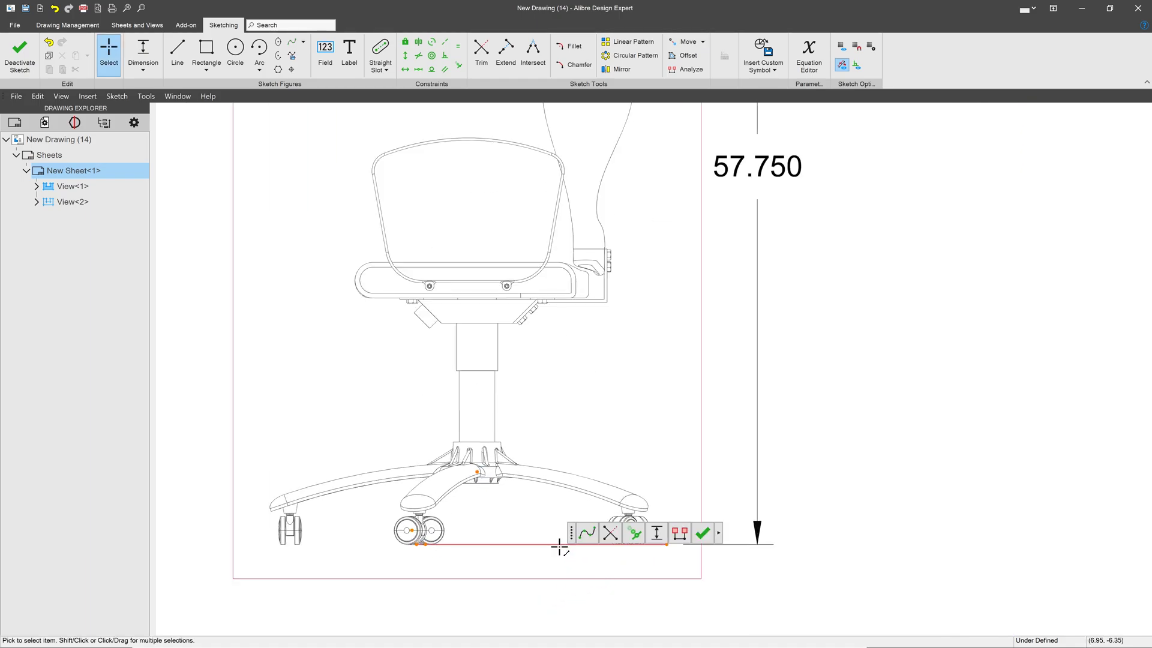
pyautogui.scroll(-1, 702, 405)
pyautogui.scroll(3, 396, 442)
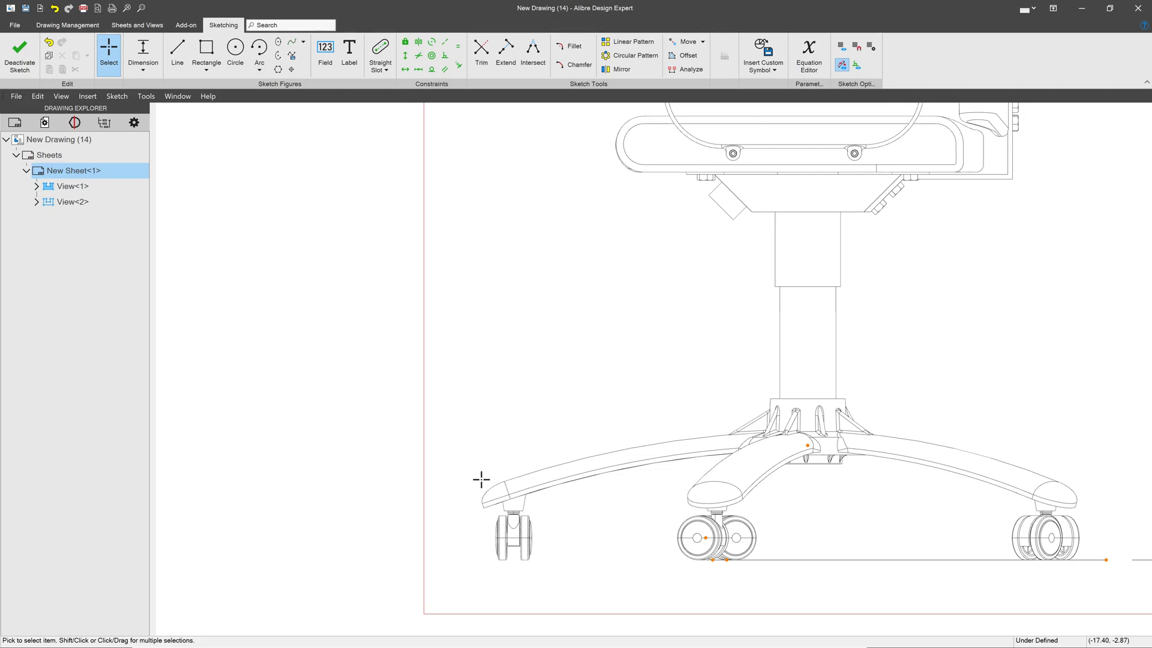
# Draw a vertical line left of the base and make it tangent to the leg tip arc.
pyautogui.click(177, 54)
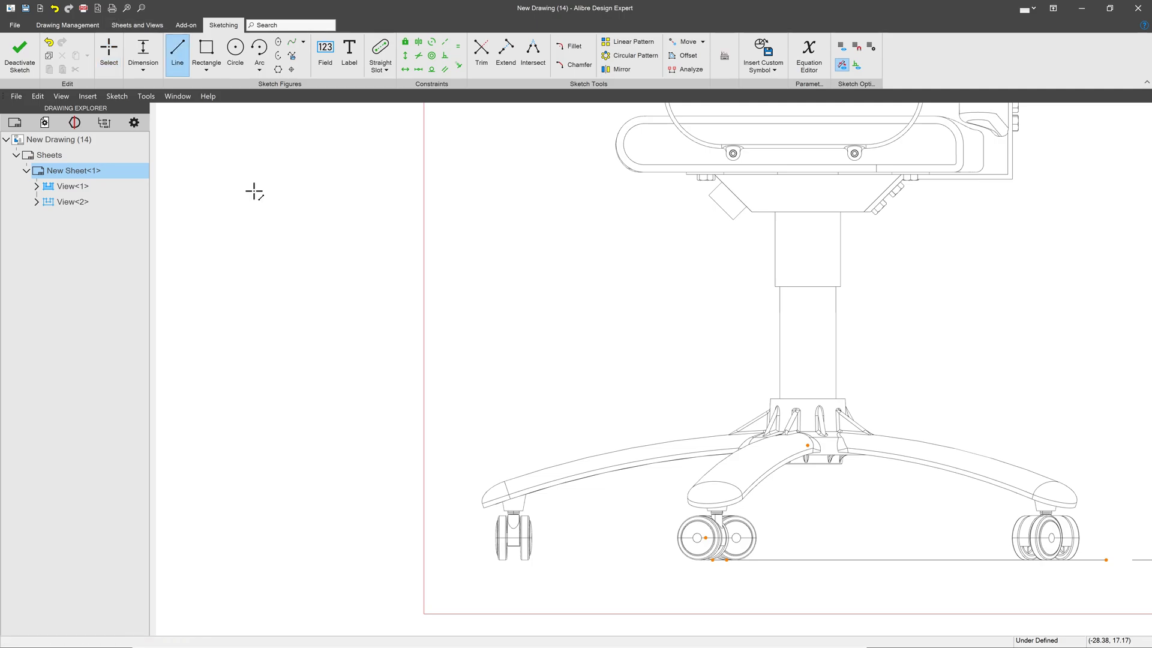
pyautogui.click(438, 320)
pyautogui.click(438, 527)
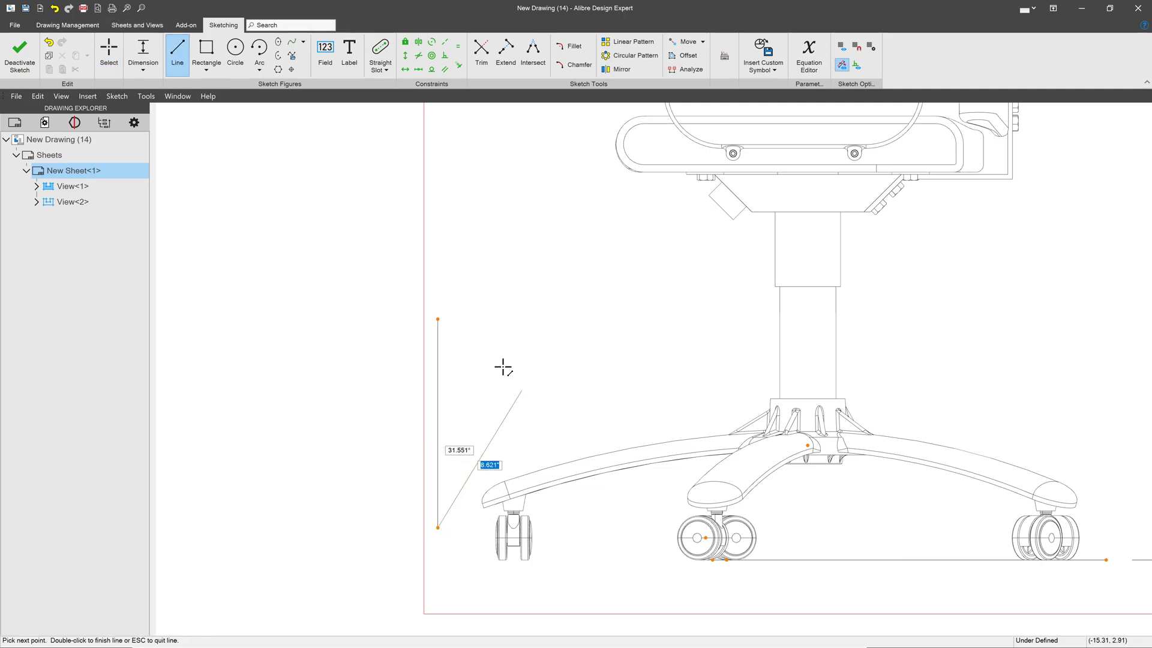
pyautogui.press('Escape')
pyautogui.click(431, 69)
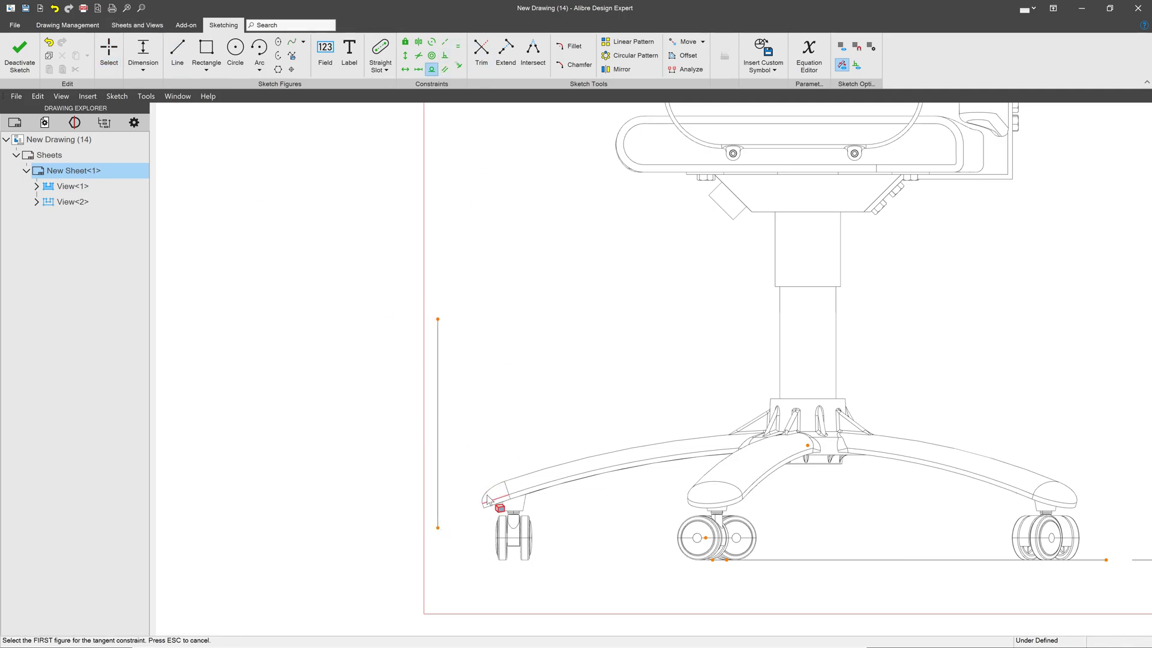
pyautogui.click(437, 459)
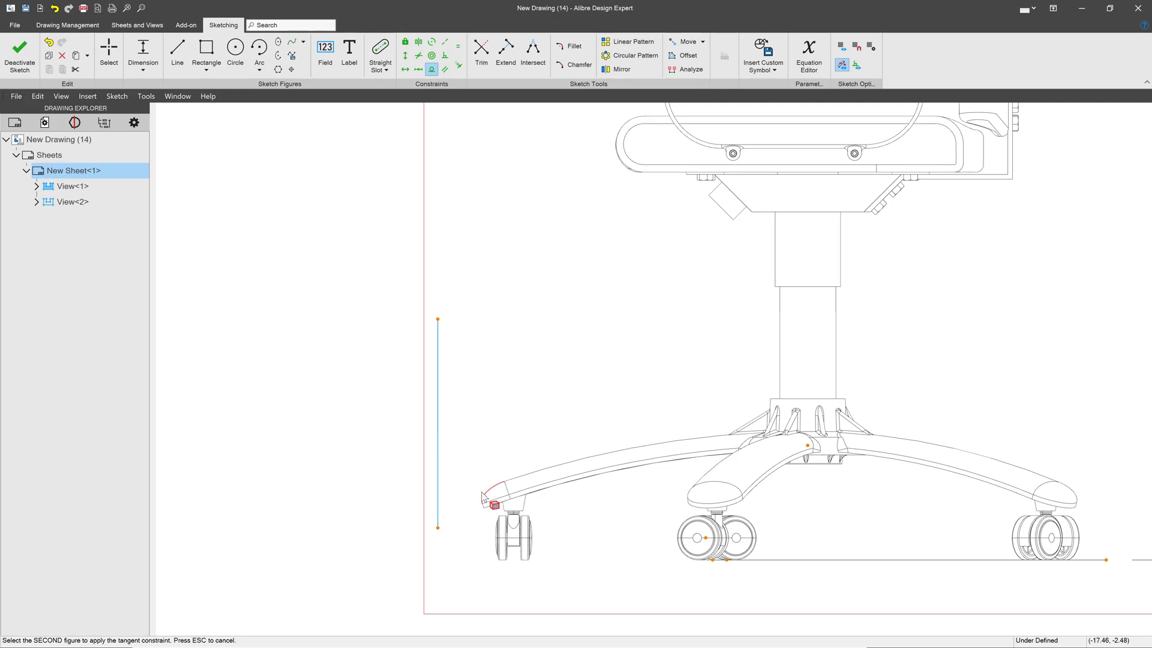
pyautogui.click(483, 498)
pyautogui.click(108, 53)
# Dimension the vertical line to the bolt circle as 13.441, placed above the seat.
pyautogui.click(482, 376)
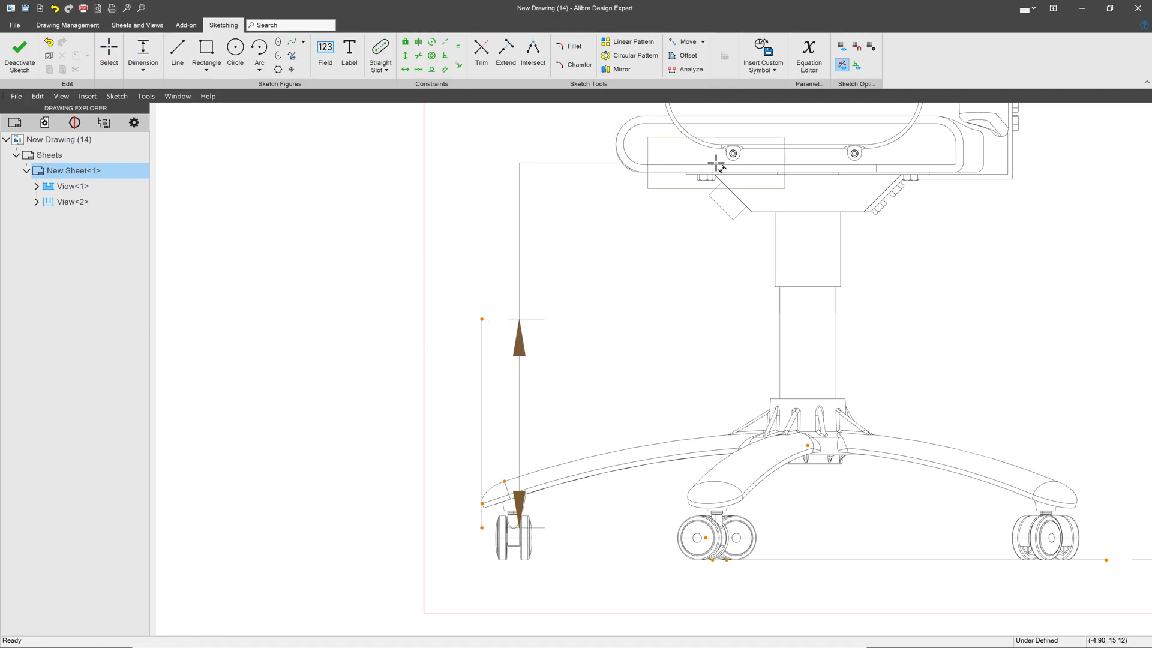
pyautogui.scroll(10, 680, 145)
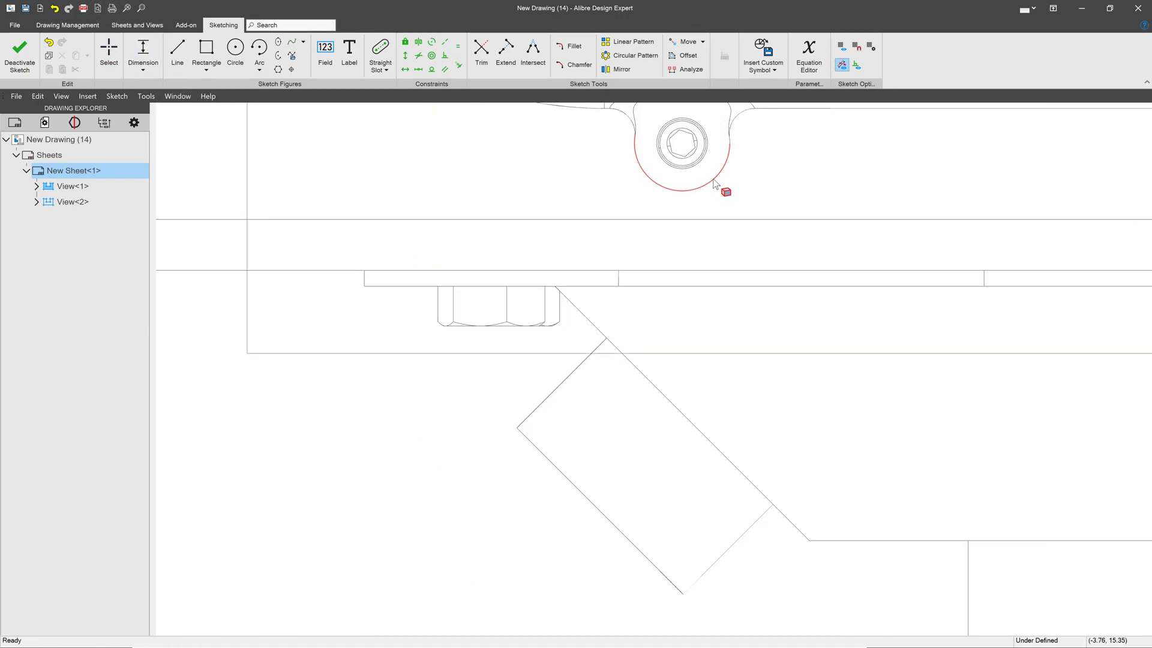
pyautogui.click(715, 183)
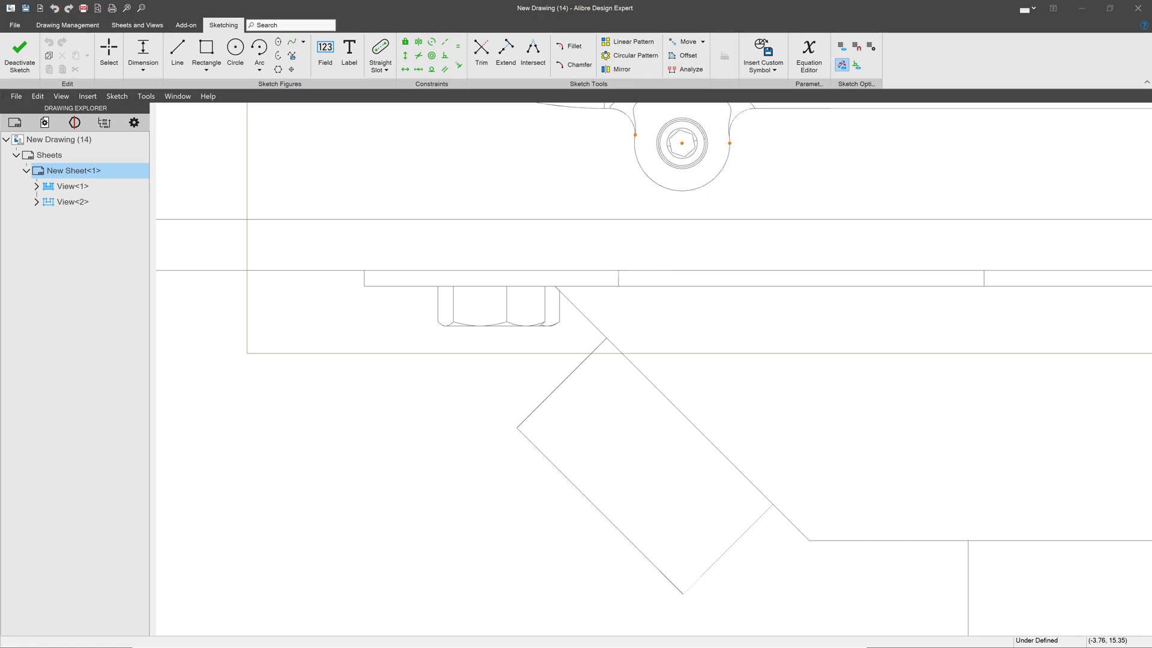
pyautogui.scroll(-5, 617, 172)
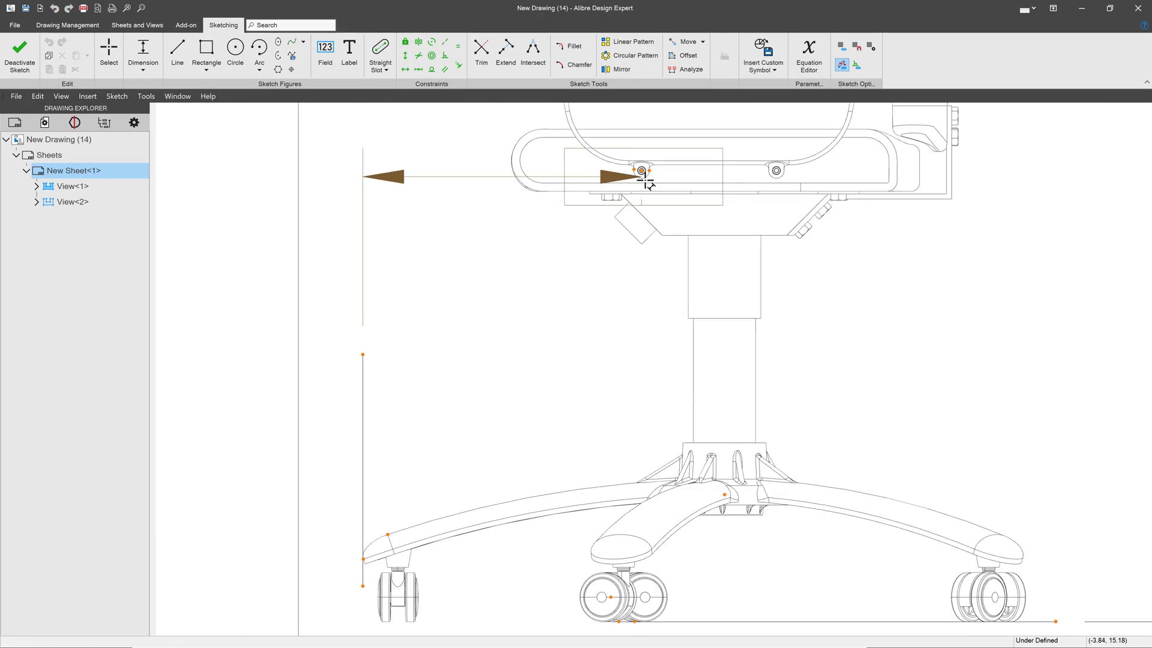
pyautogui.scroll(-3, 646, 179)
pyautogui.click(556, 141)
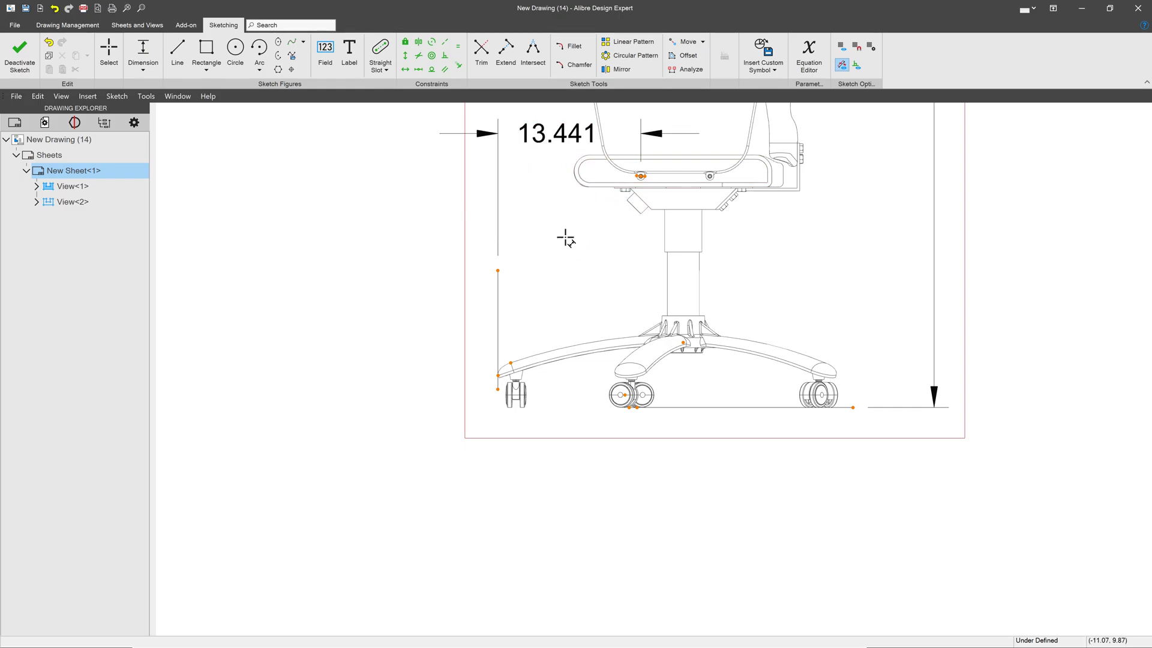
pyautogui.press('Escape')
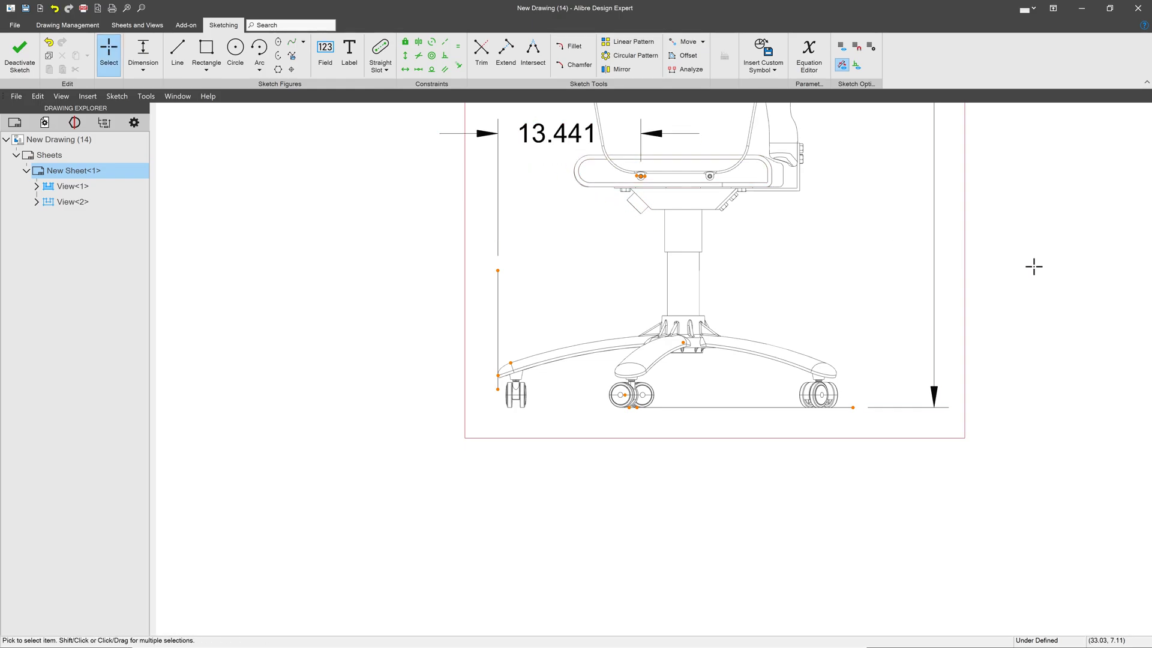
pyautogui.scroll(-3, 794, 473)
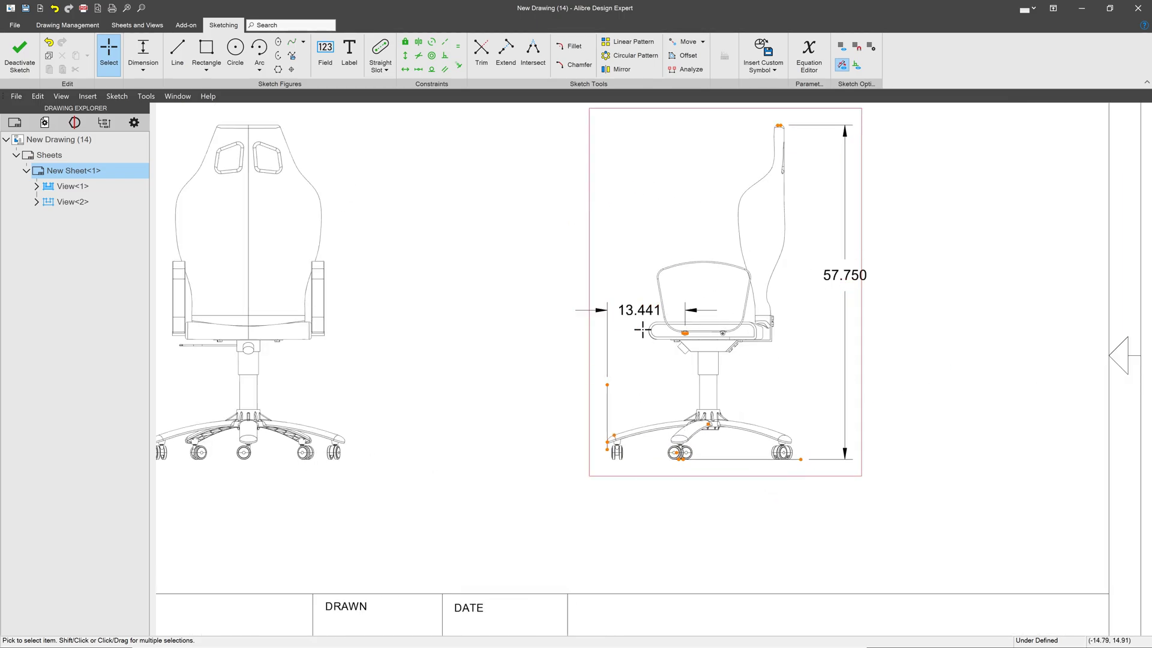
pyautogui.scroll(3, 663, 330)
pyautogui.scroll(-3, 672, 330)
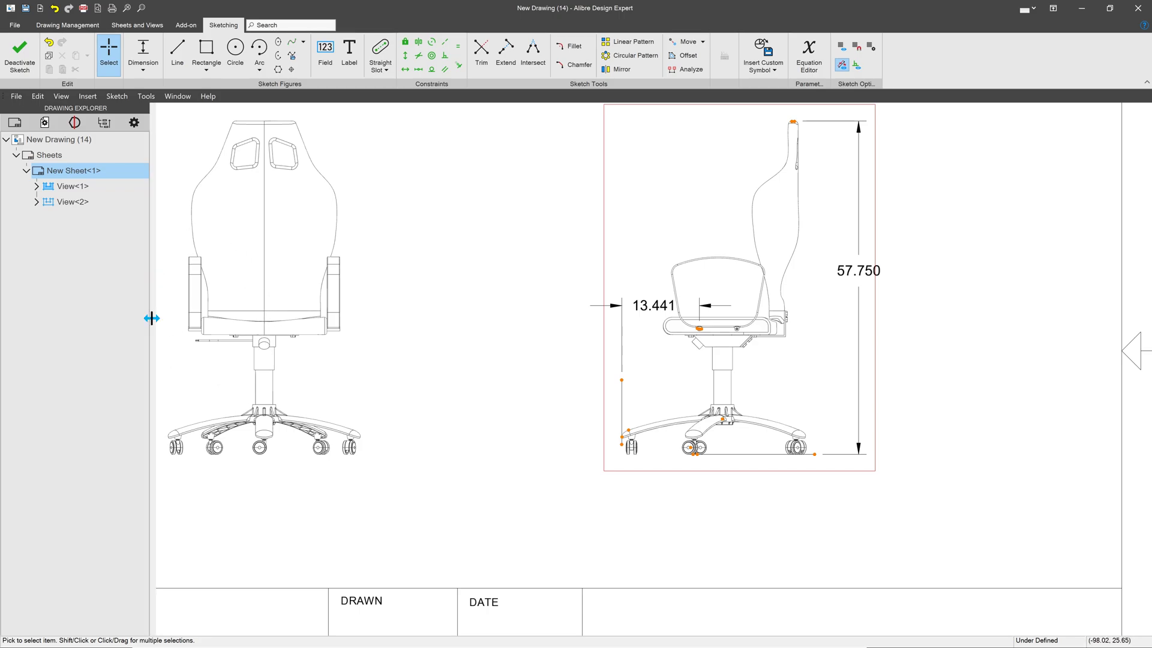
pyautogui.moveTo(240, 342); pyautogui.dragTo(440, 346, button='middle')
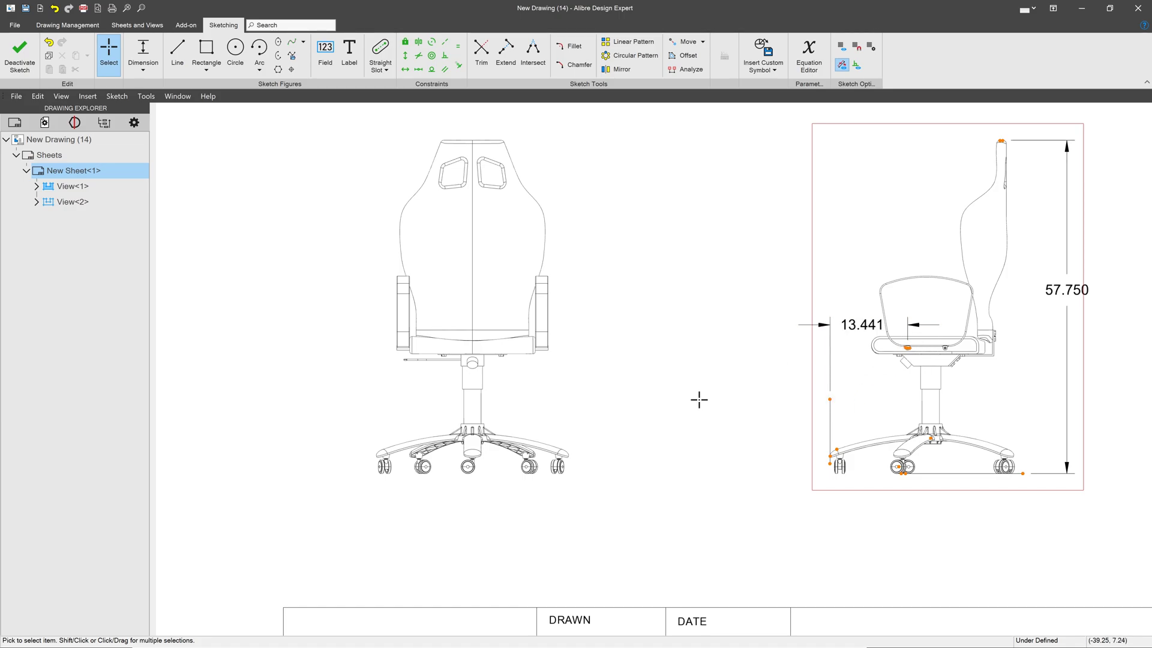
# Deactivate the side view sketch and zoom in on the front chair view.
pyautogui.click(20, 52)
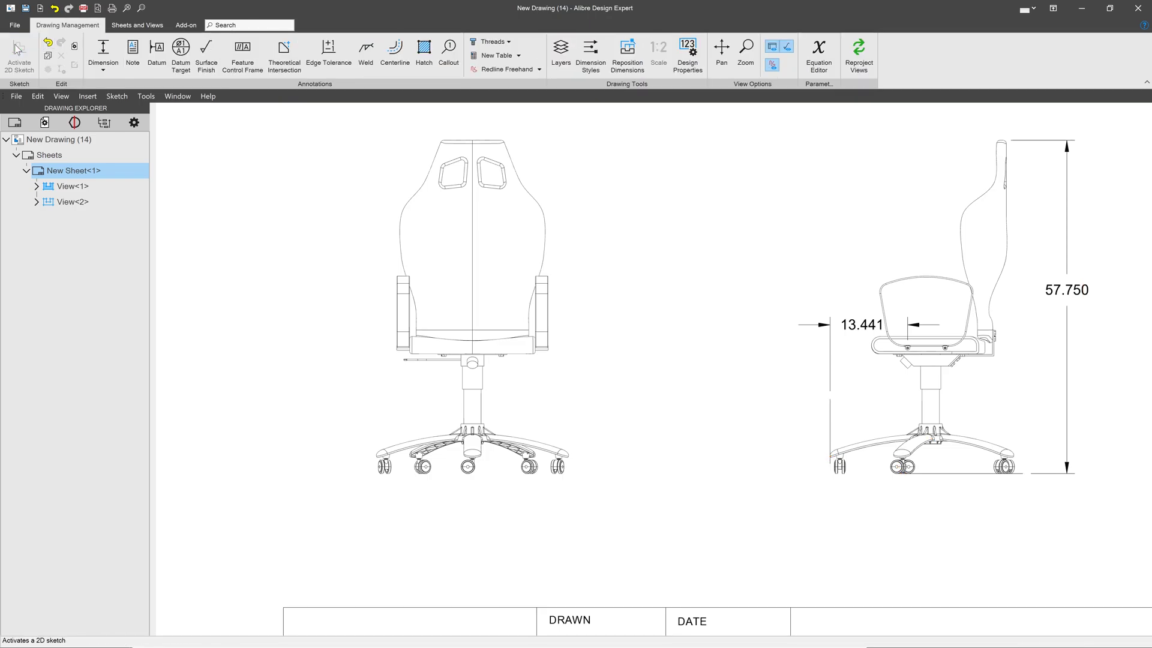
pyautogui.scroll(-2, 527, 372)
pyautogui.scroll(4, 835, 361)
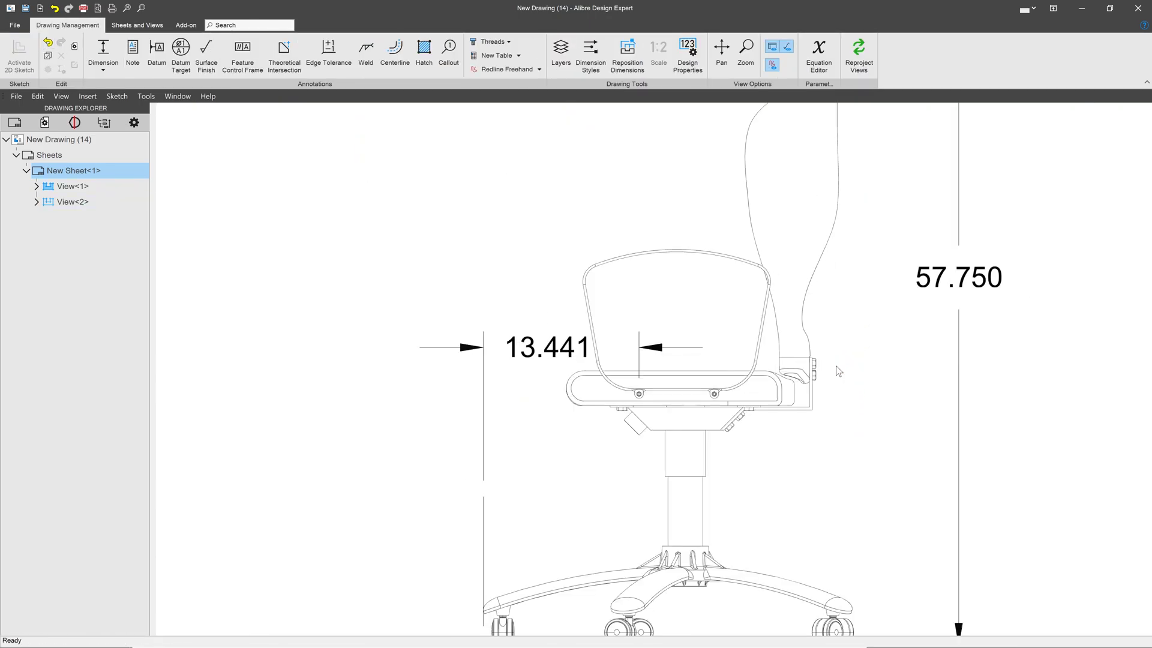
pyautogui.scroll(-2, 780, 336)
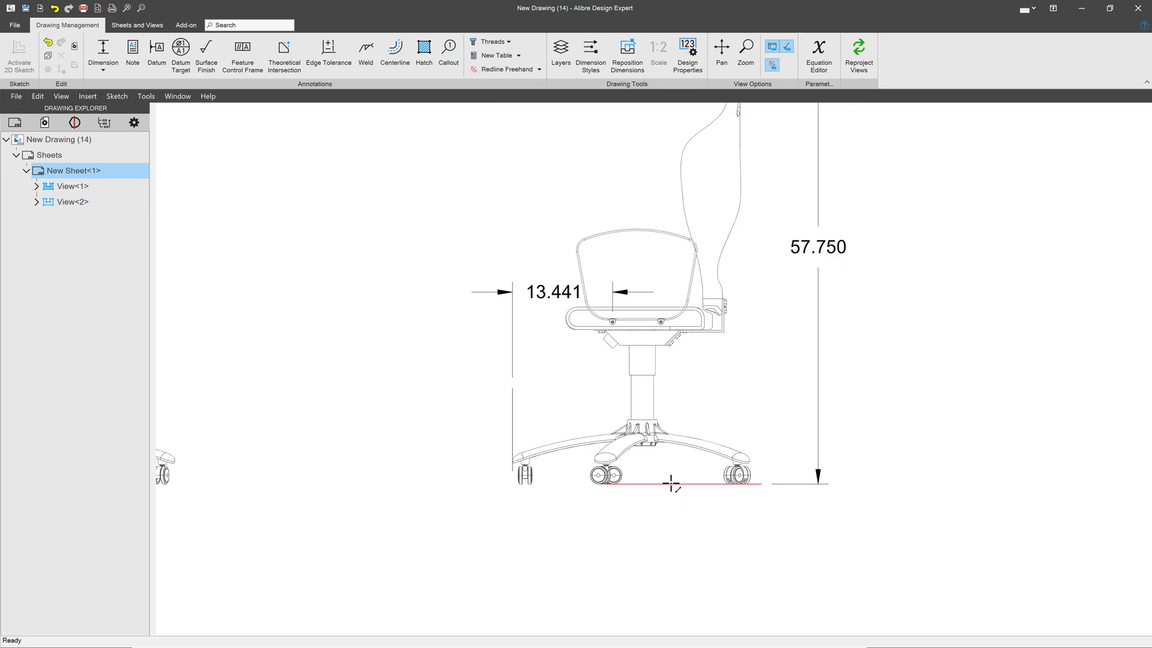
pyautogui.scroll(-3, 962, 478)
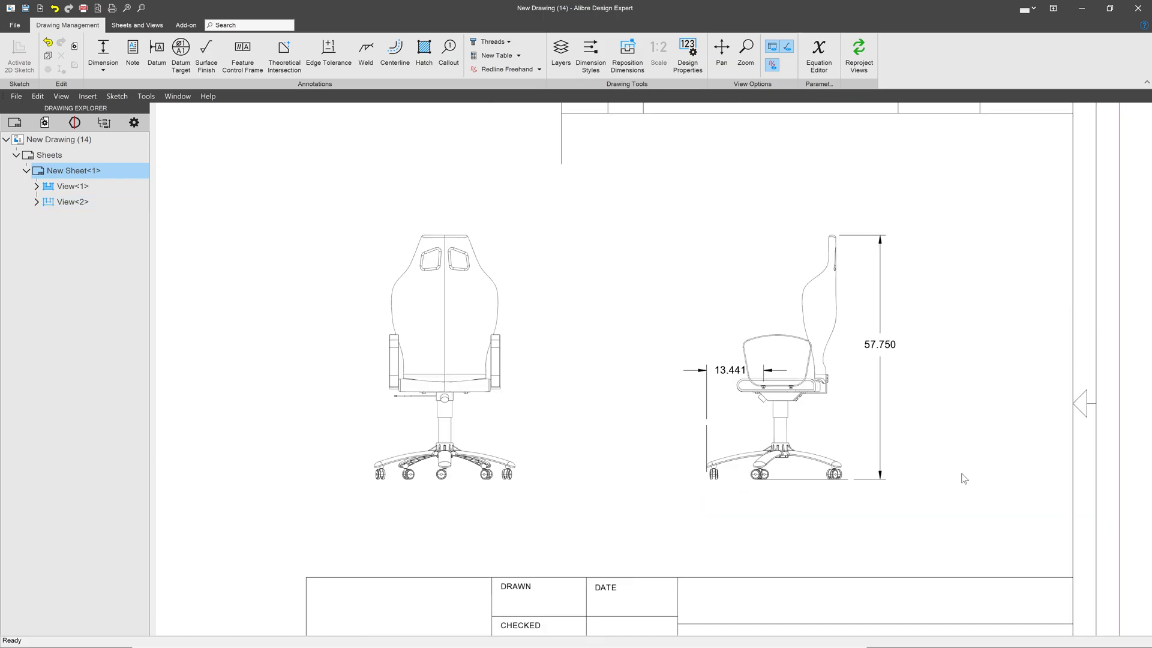
pyautogui.scroll(5, 694, 483)
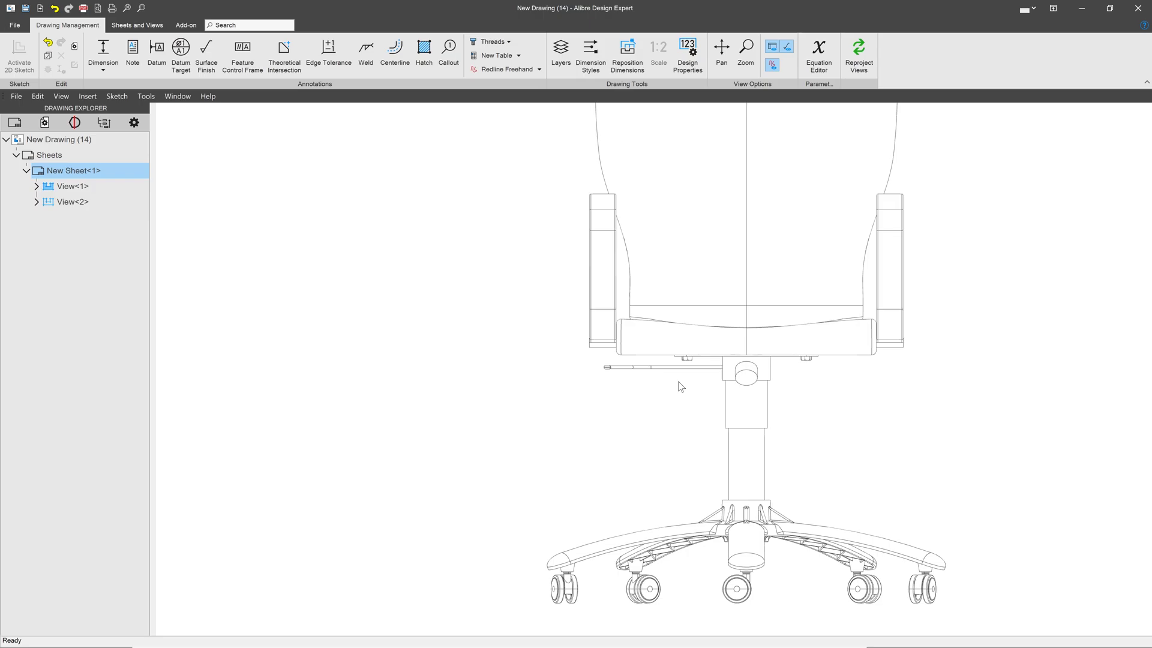
pyautogui.scroll(1, 680, 385)
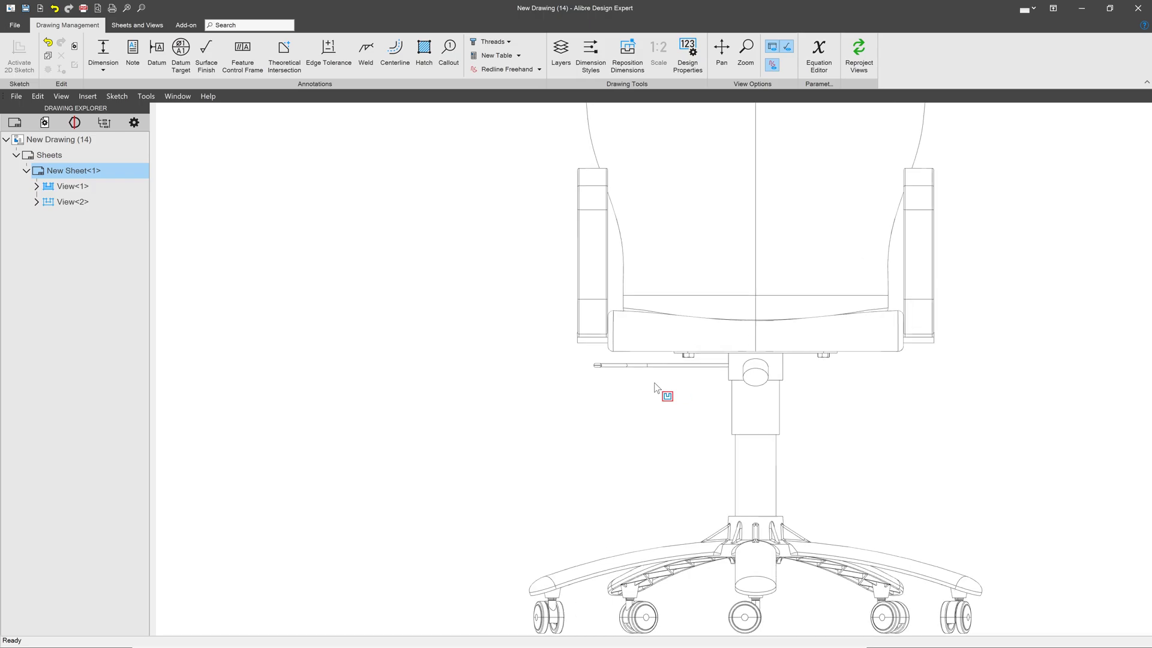
# Activate a sketch in the front view and draw a circle around the seat's left end and bolt.
pyautogui.rightClick(547, 280)
pyautogui.click(587, 289)
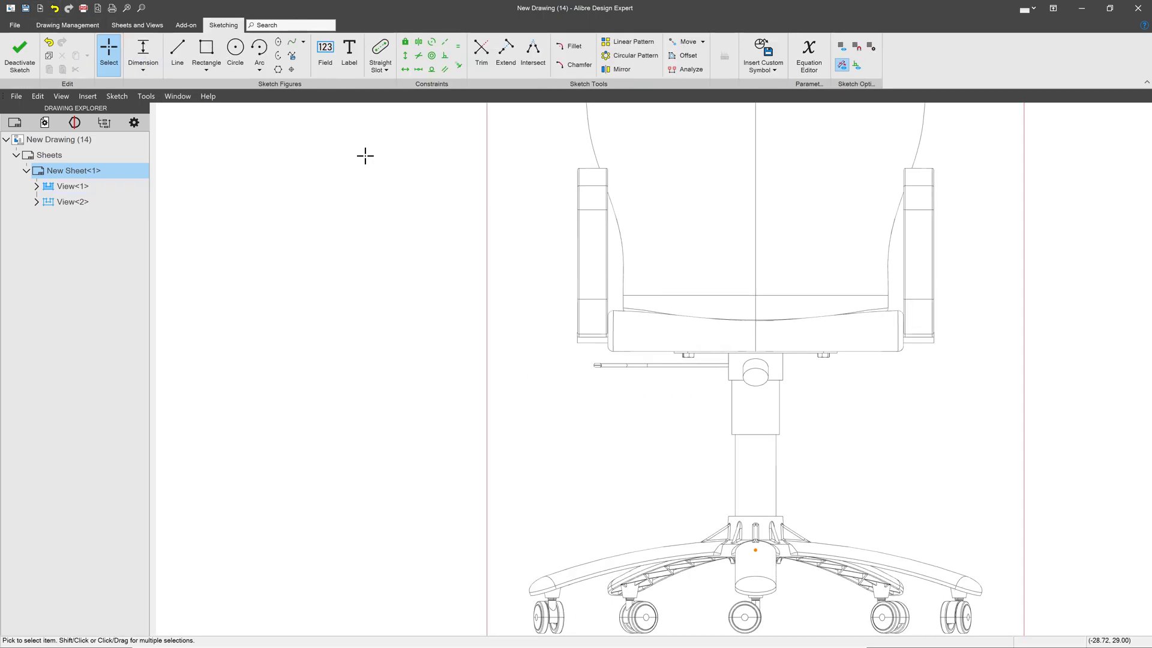
pyautogui.click(237, 54)
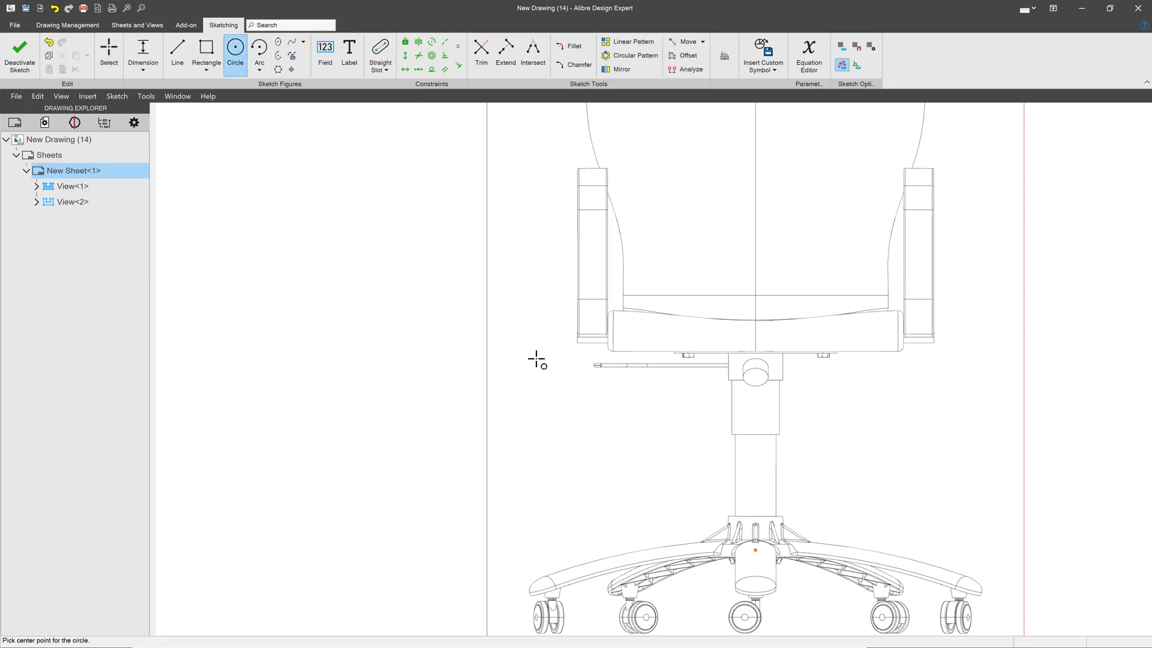
pyautogui.click(648, 332)
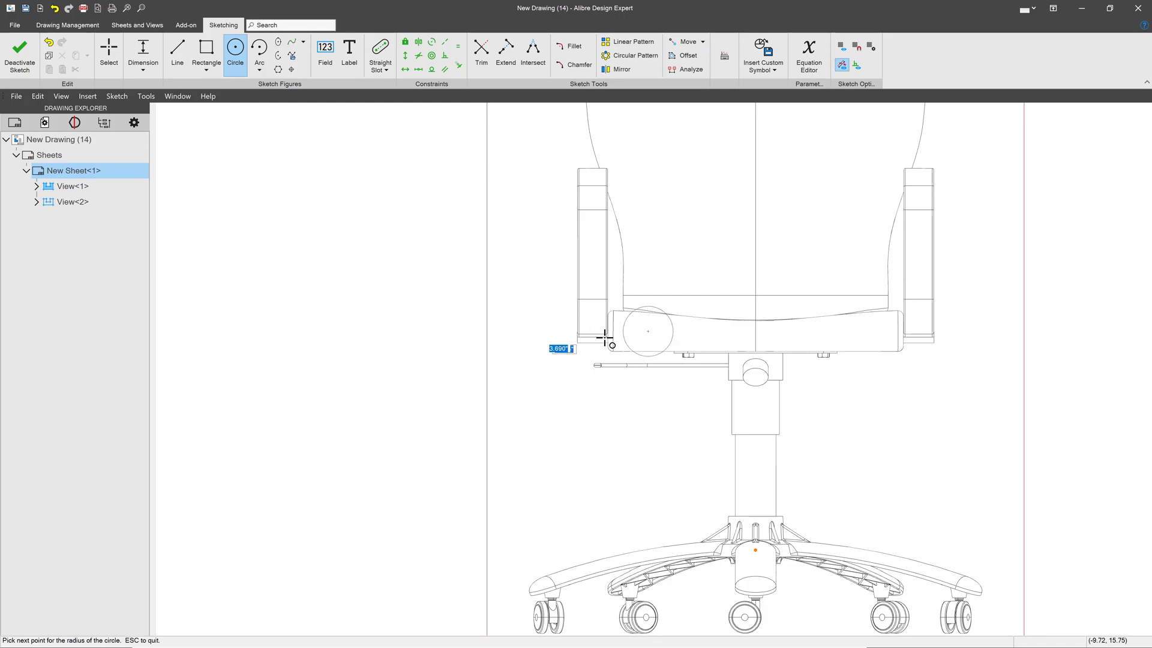
pyautogui.click(562, 342)
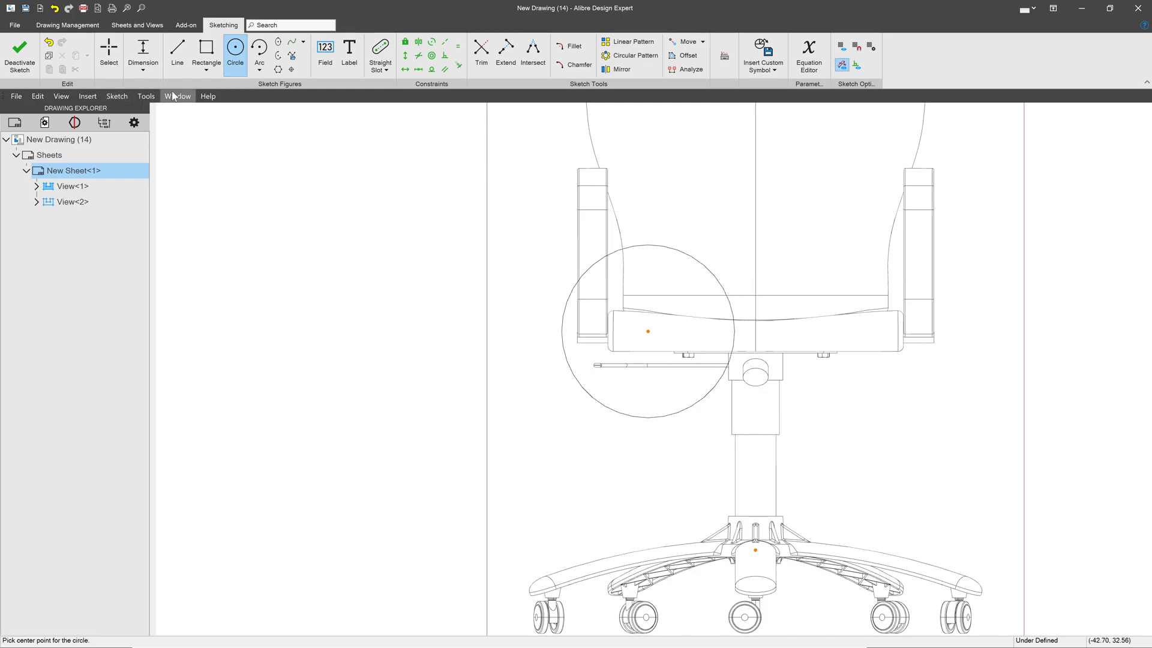
# Finish the circle sketch and create a broken-out section inside it with depth 13.
pyautogui.click(19, 53)
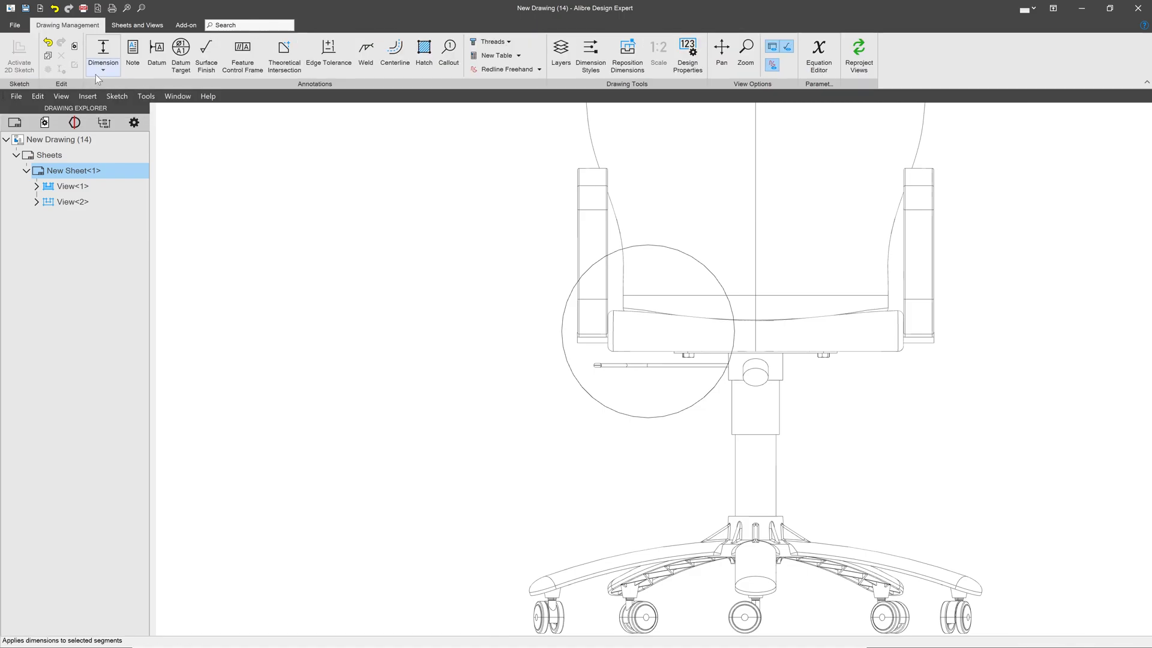
pyautogui.click(134, 27)
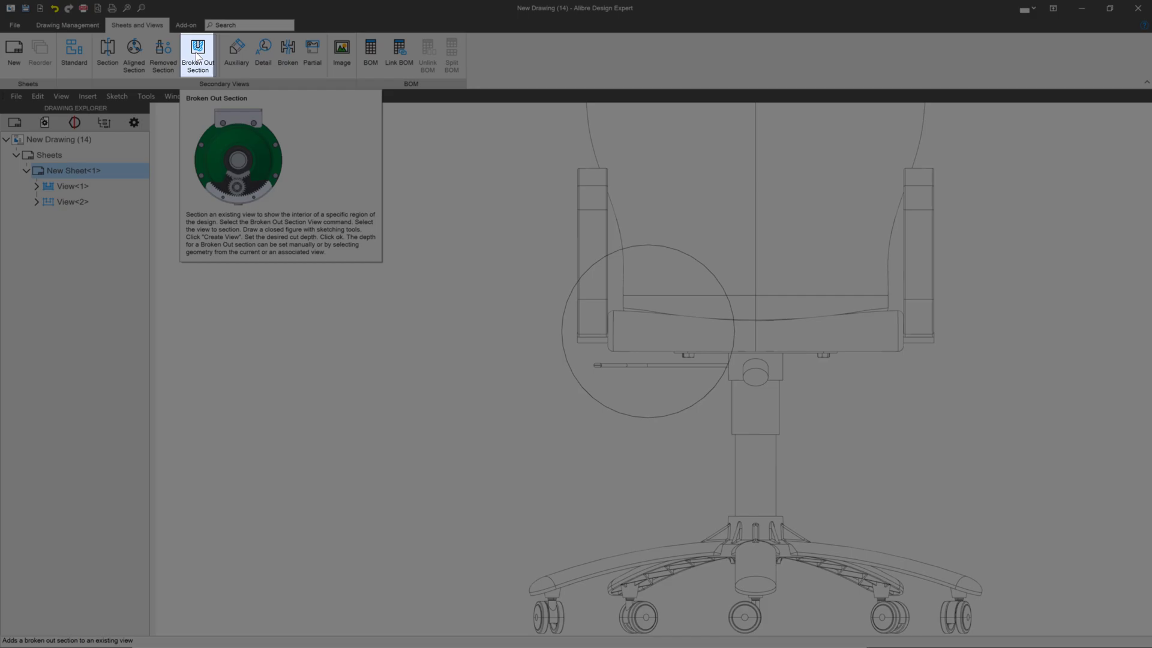
pyautogui.click(197, 56)
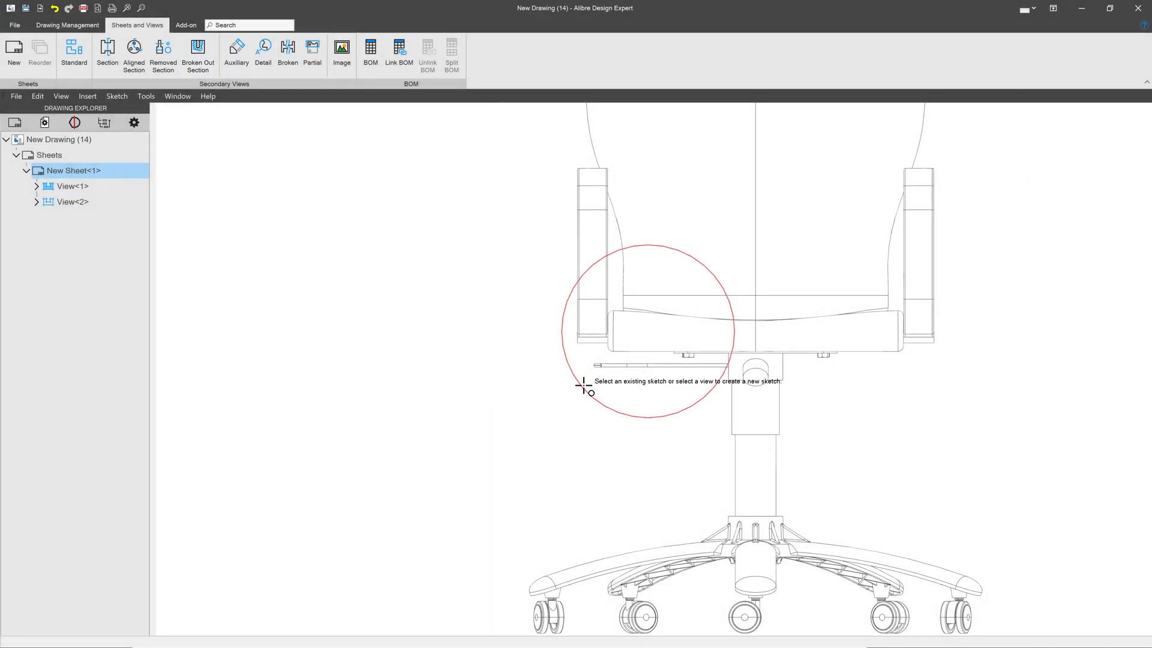
pyautogui.click(583, 386)
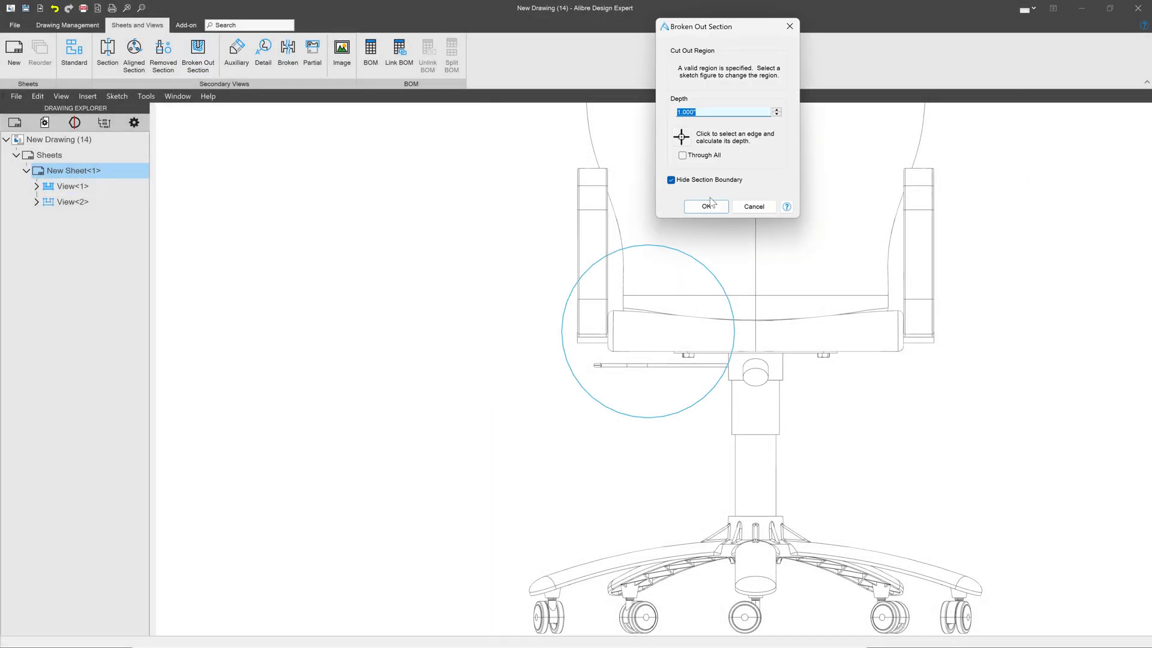
pyautogui.scroll(-5, 380, 437)
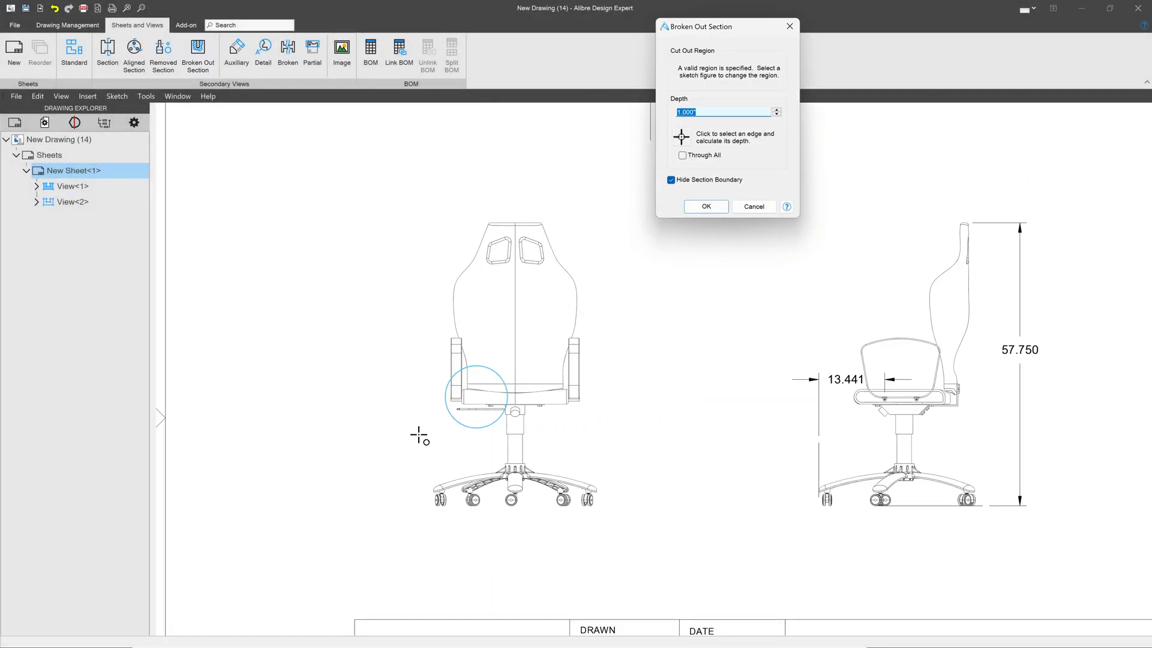
pyautogui.scroll(5, 477, 405)
pyautogui.write('13.441')
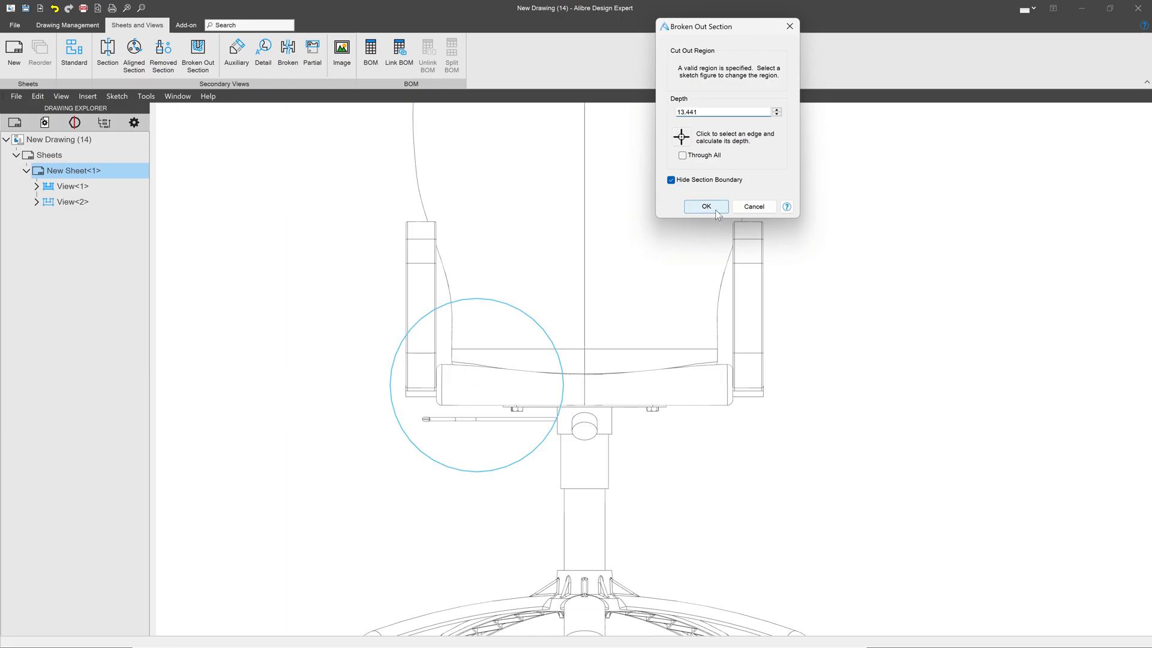
pyautogui.click(715, 210)
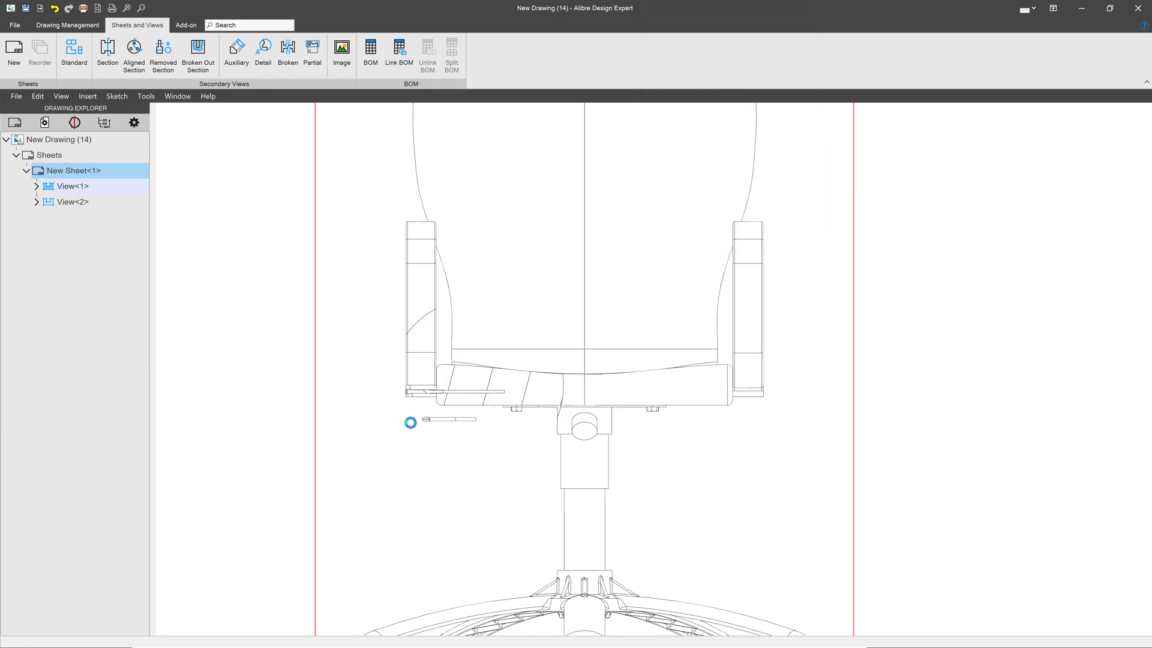
pyautogui.scroll(2, 359, 418)
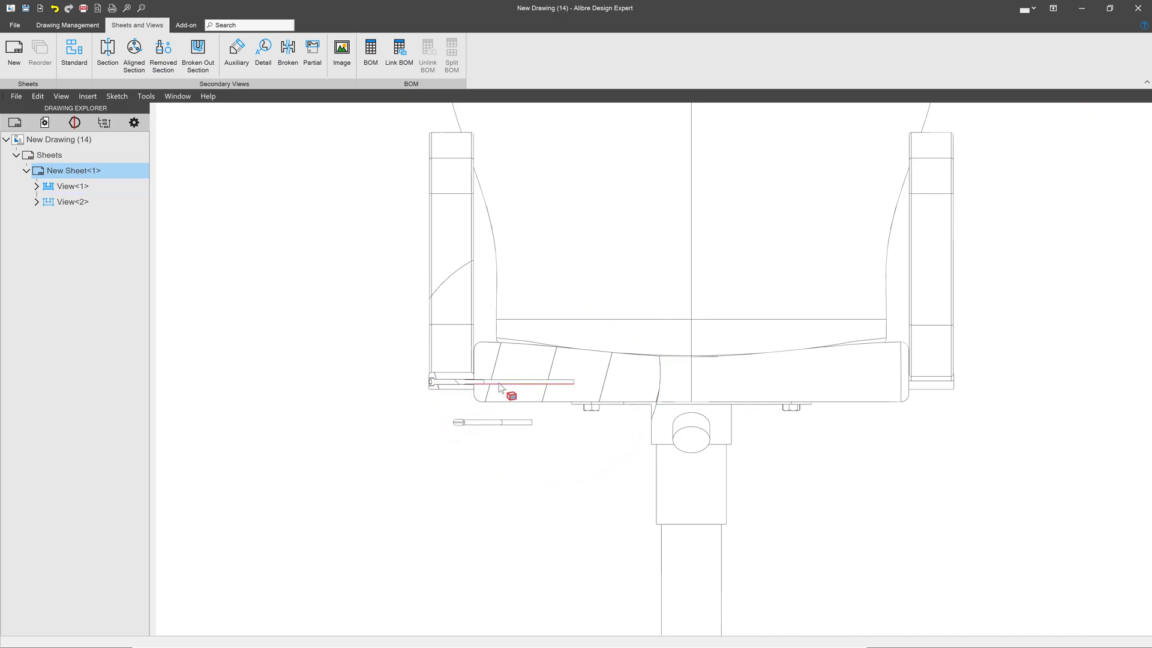
pyautogui.scroll(3, 486, 384)
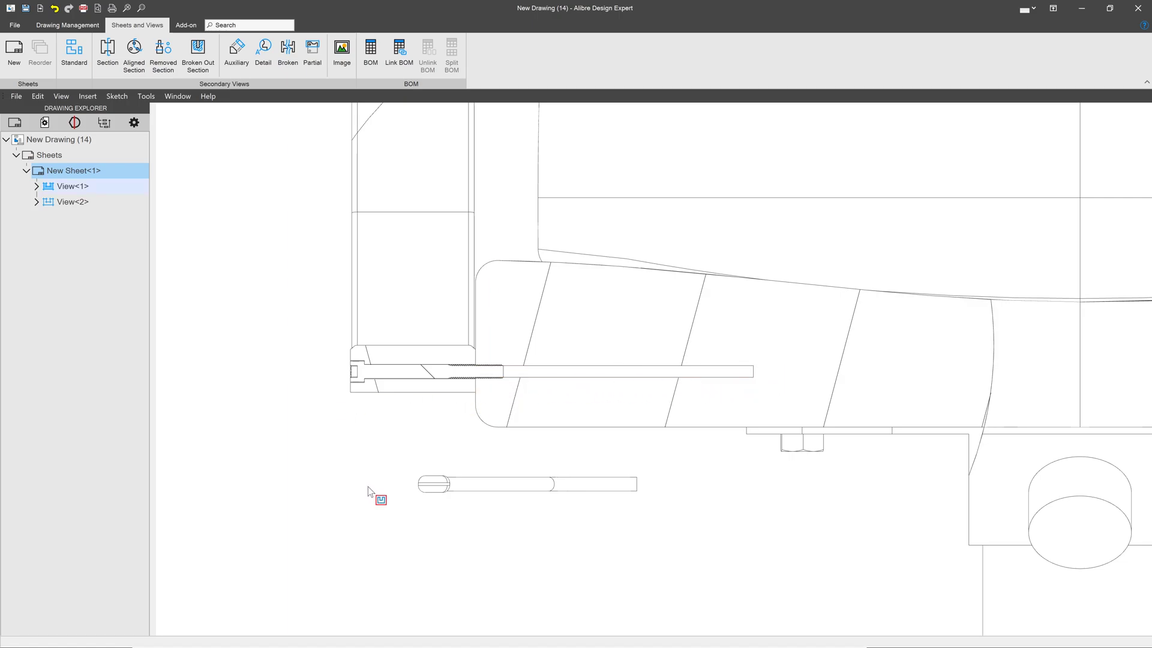
pyautogui.scroll(-4, 368, 487)
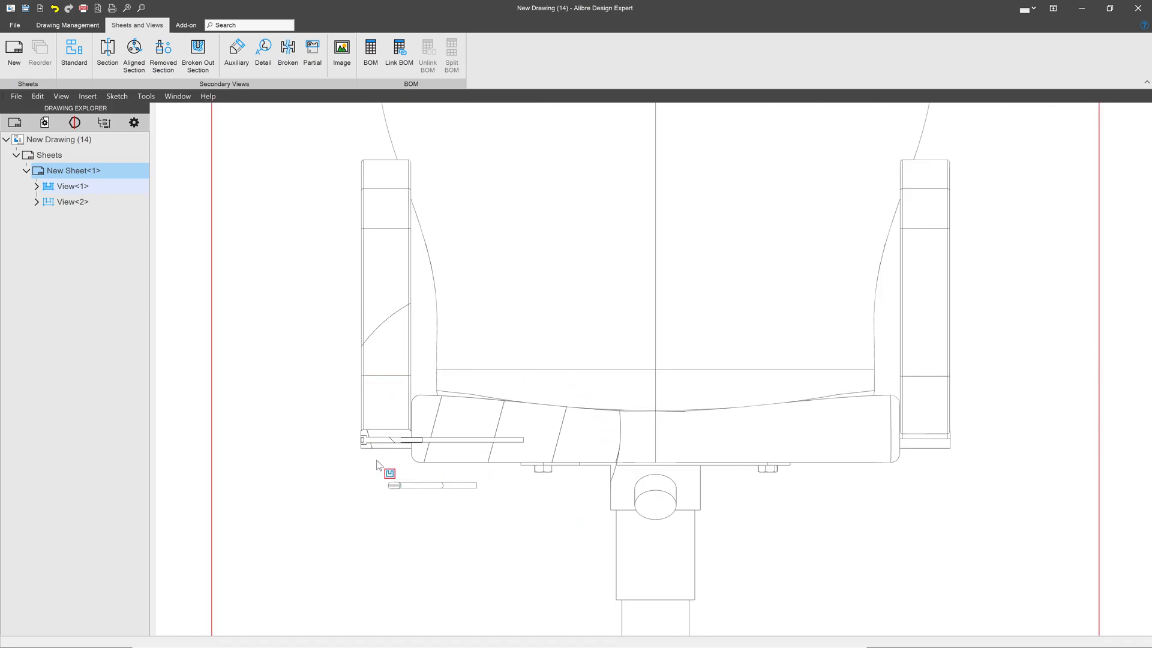
pyautogui.scroll(-5, 384, 467)
pyautogui.scroll(2, 572, 477)
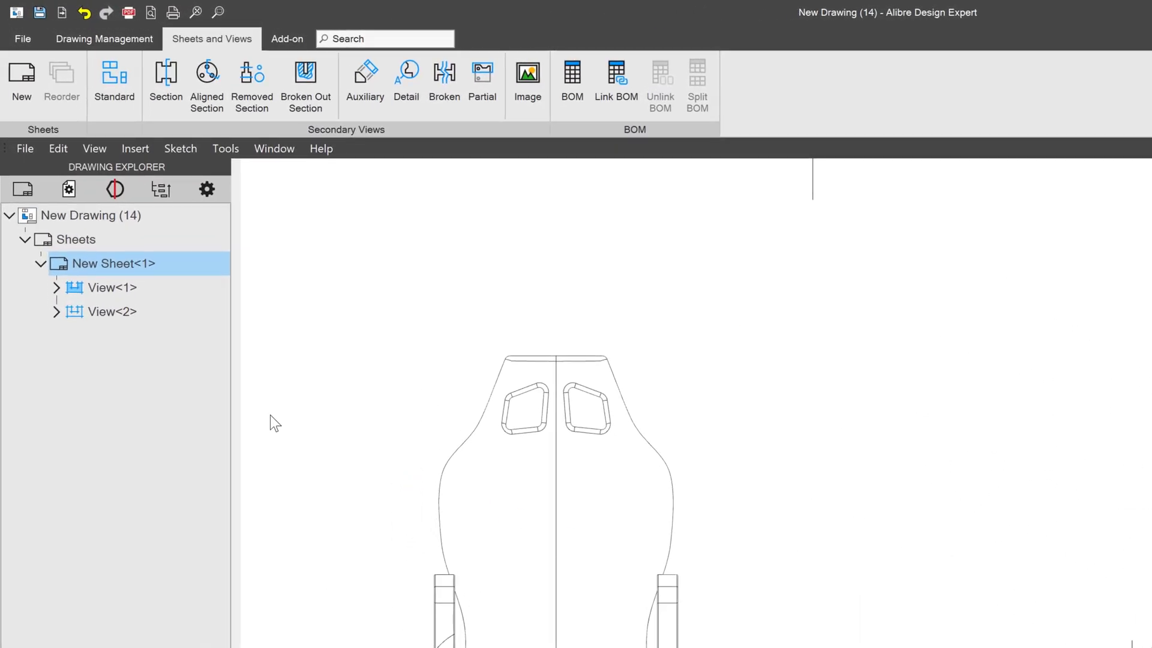
# Edit Broken Out Section<1> under View<1> and switch its depth to Through All.
pyautogui.click(57, 287)
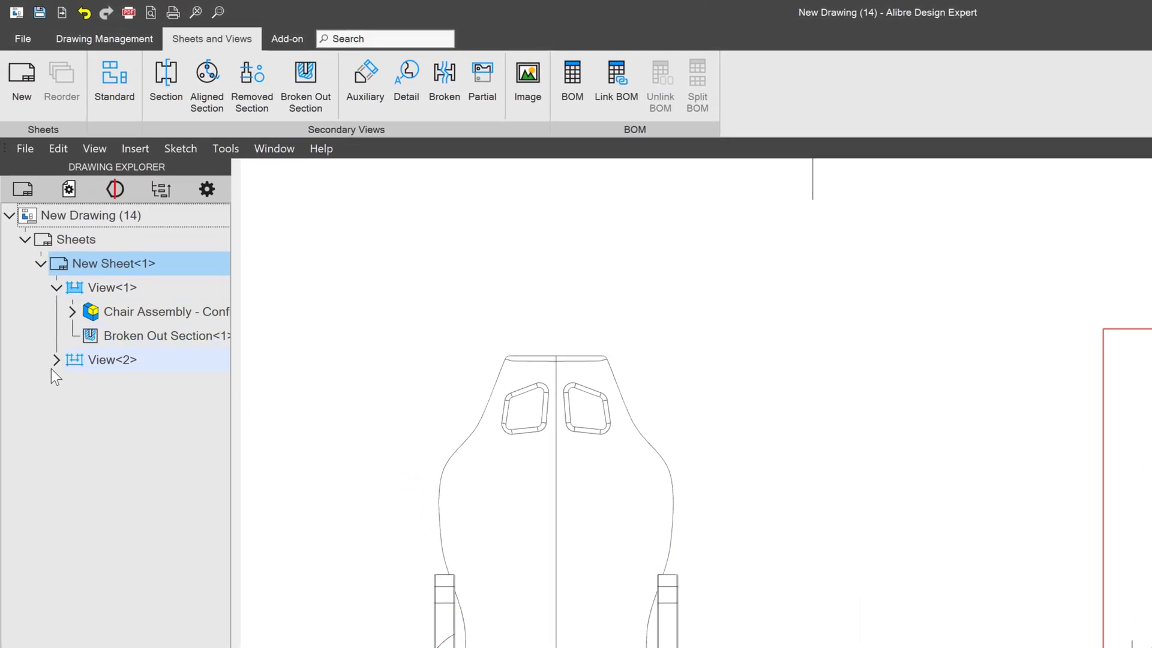
pyautogui.click(56, 360)
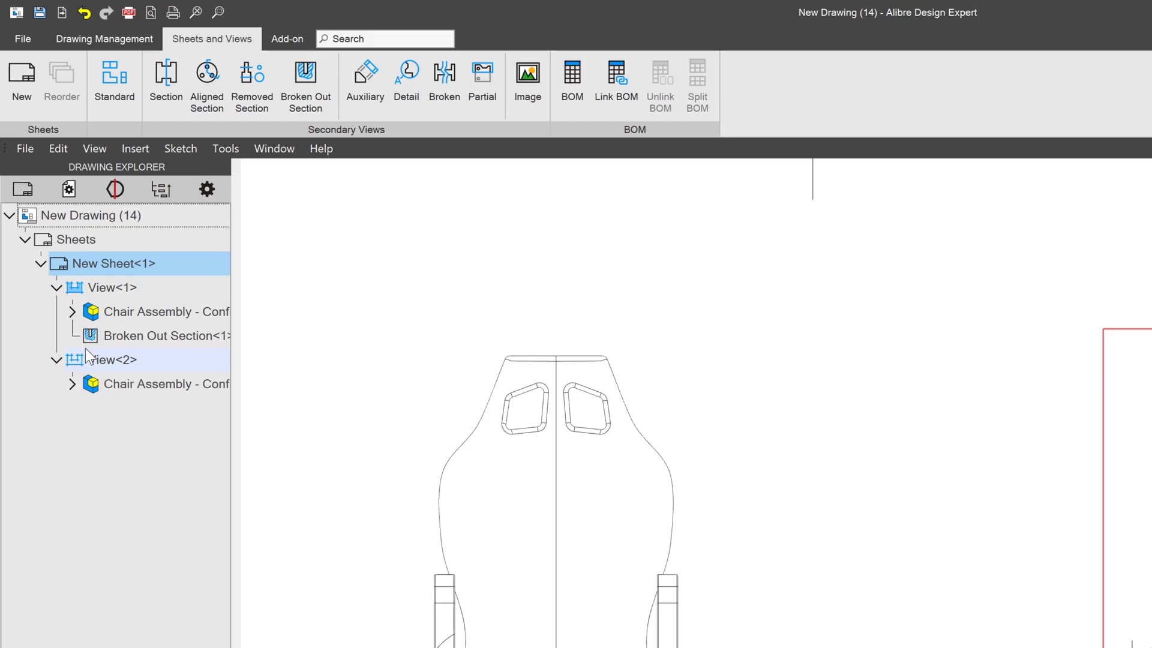
pyautogui.rightClick(121, 337)
pyautogui.click(174, 354)
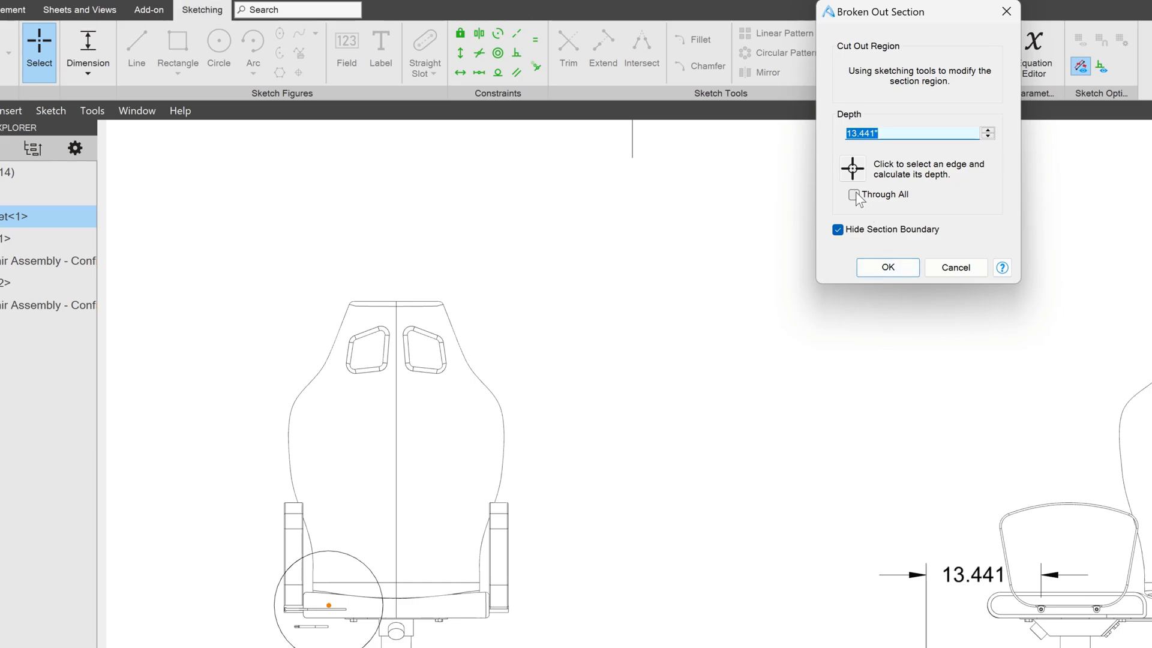
pyautogui.click(855, 196)
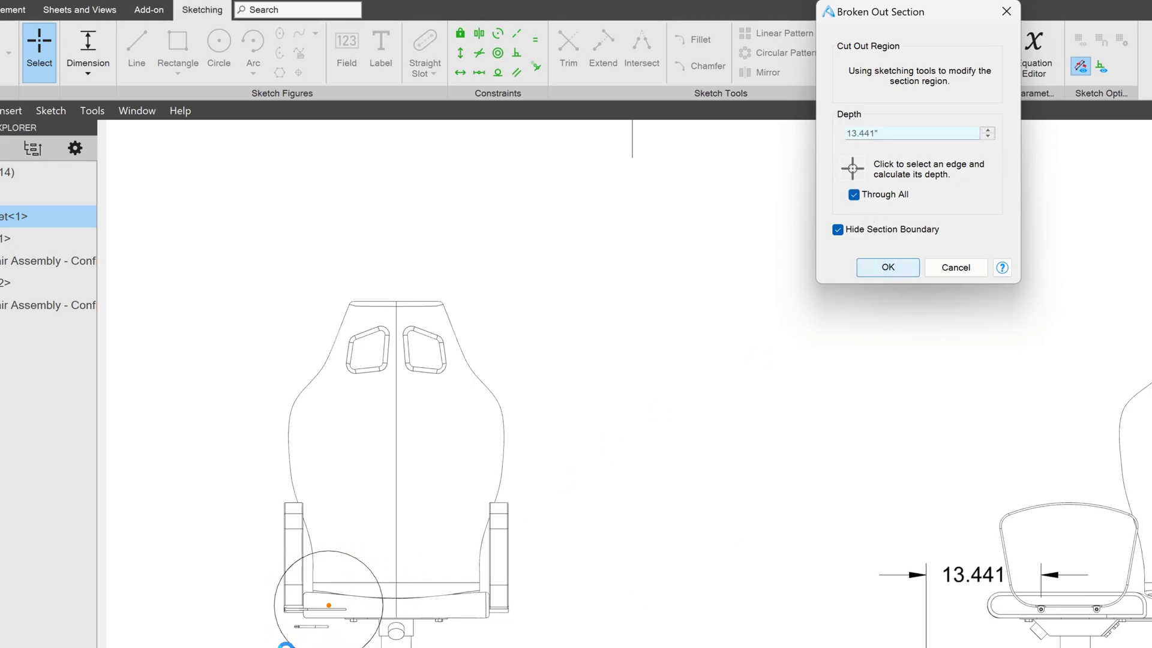
pyautogui.press('Return')
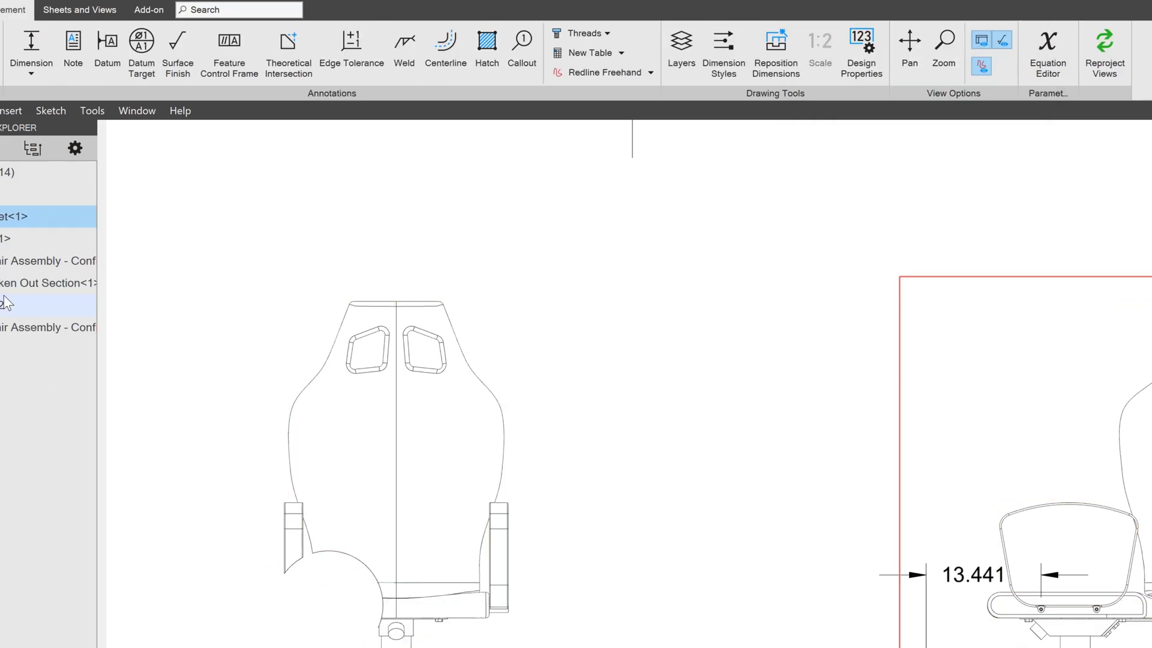
# Edit Broken Out Section<1> to clear Through All and Hide Section Boundary, restoring the 13.441 depth.
pyautogui.rightClick(24, 292)
pyautogui.click(51, 298)
pyautogui.click(855, 195)
pyautogui.click(838, 230)
pyautogui.click(879, 268)
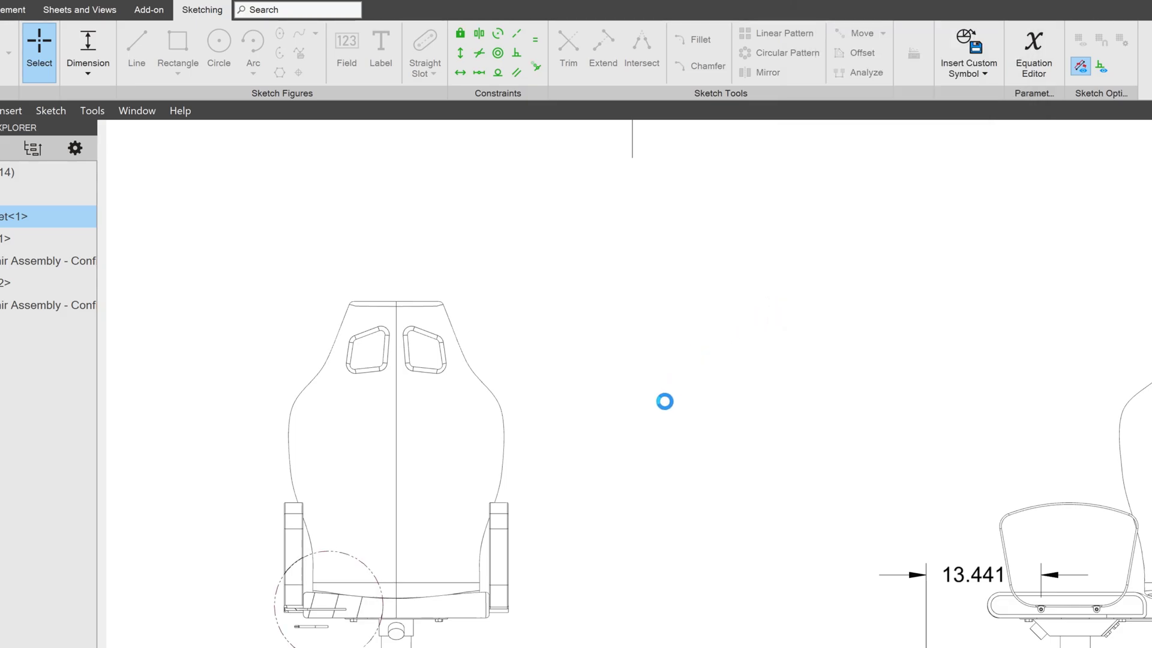
pyautogui.scroll(5, 206, 625)
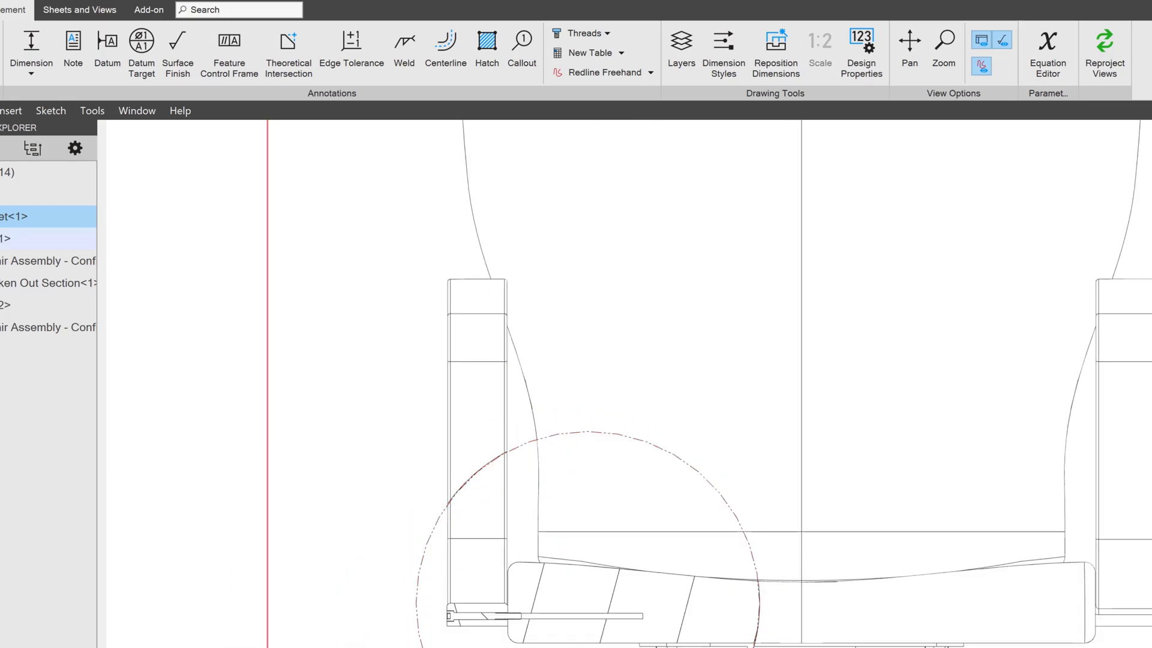
pyautogui.scroll(-5, 324, 612)
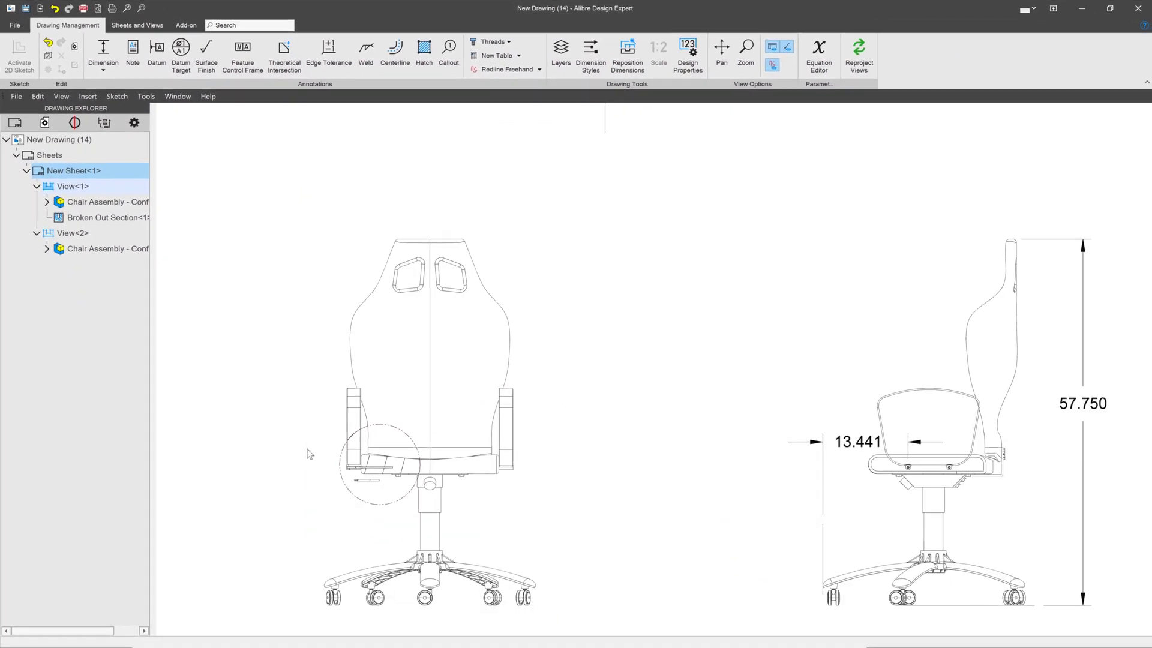
pyautogui.scroll(-3, 309, 454)
pyautogui.scroll(6, 635, 524)
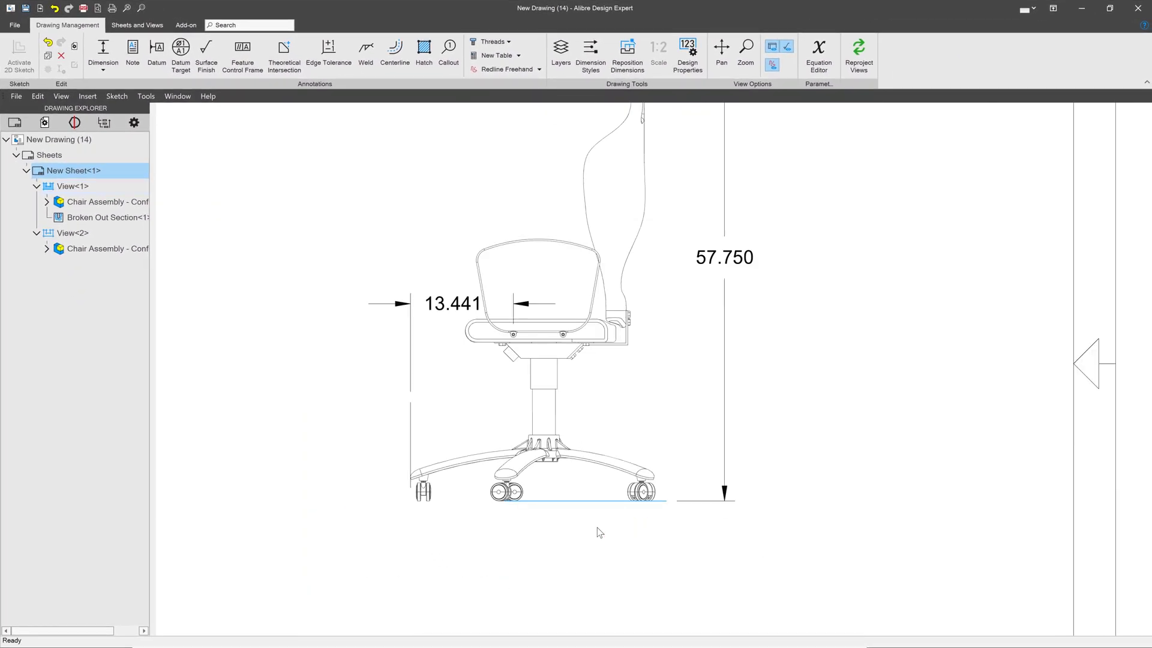
pyautogui.rightClick(450, 157)
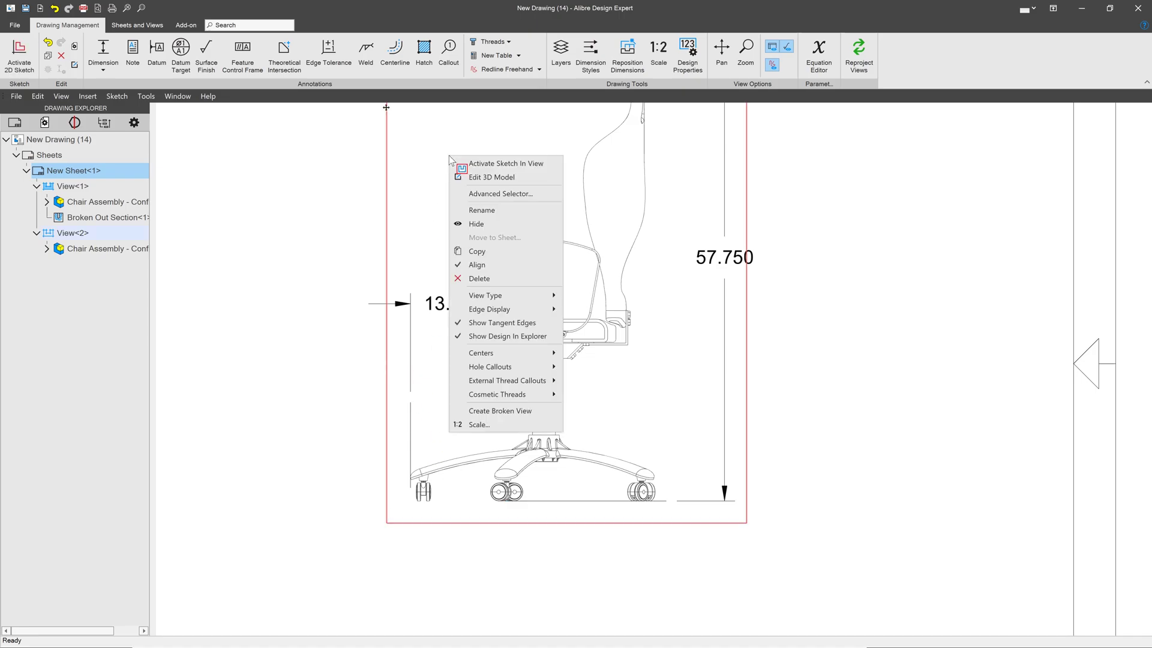
pyautogui.click(524, 168)
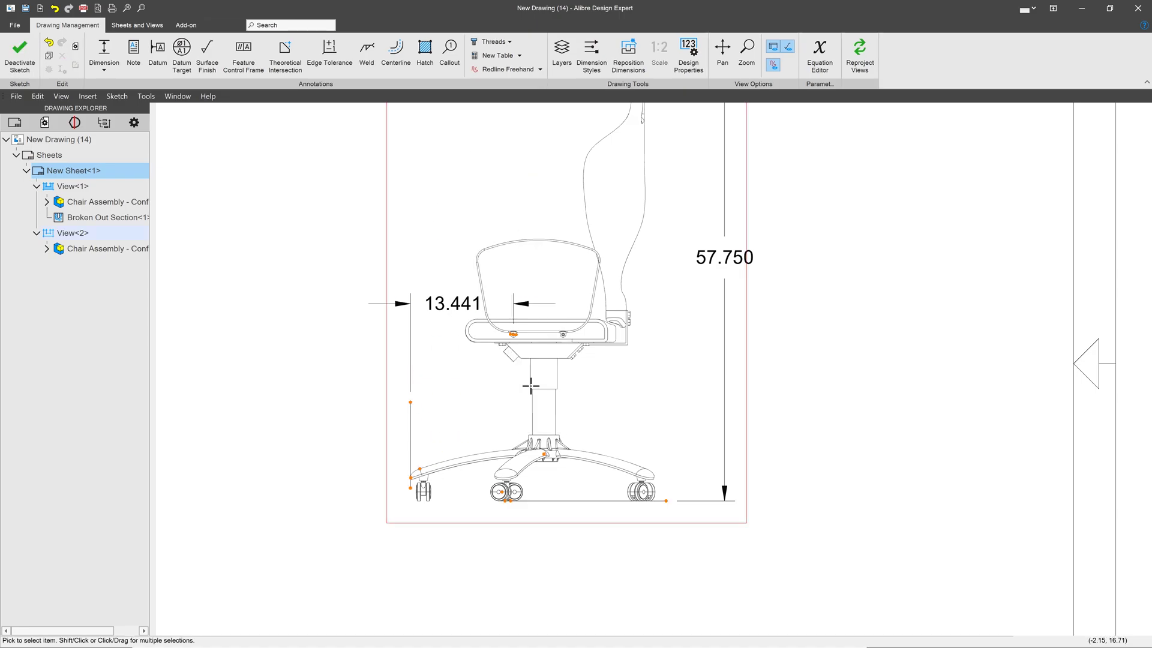
pyautogui.scroll(3, 479, 384)
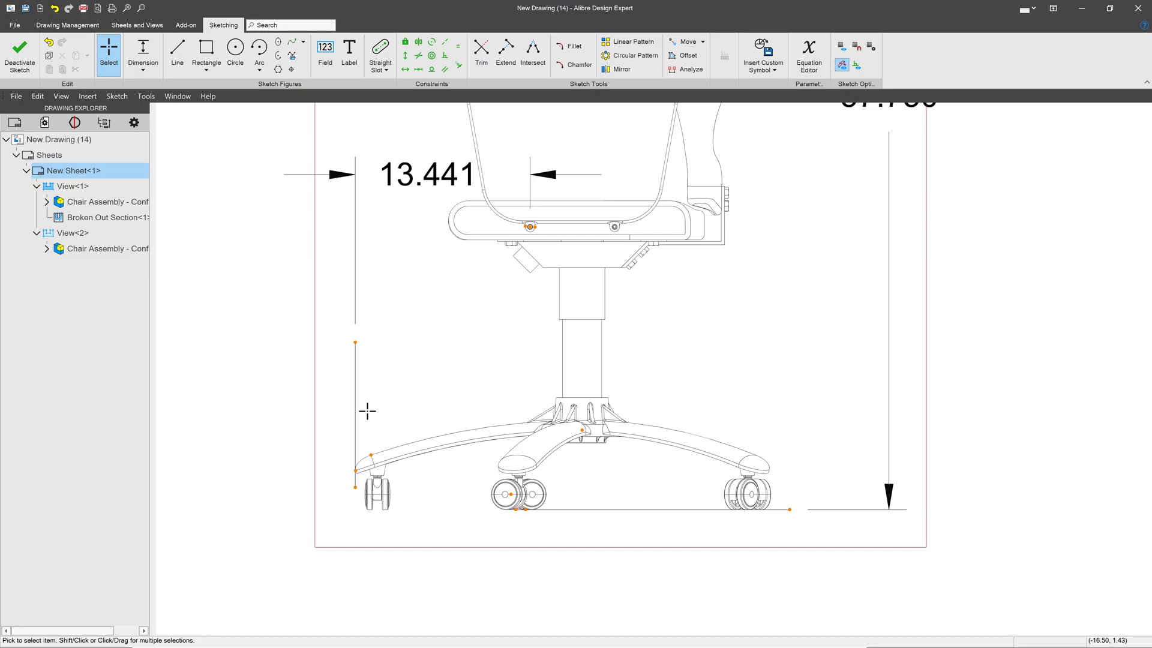
pyautogui.rightClick(604, 542)
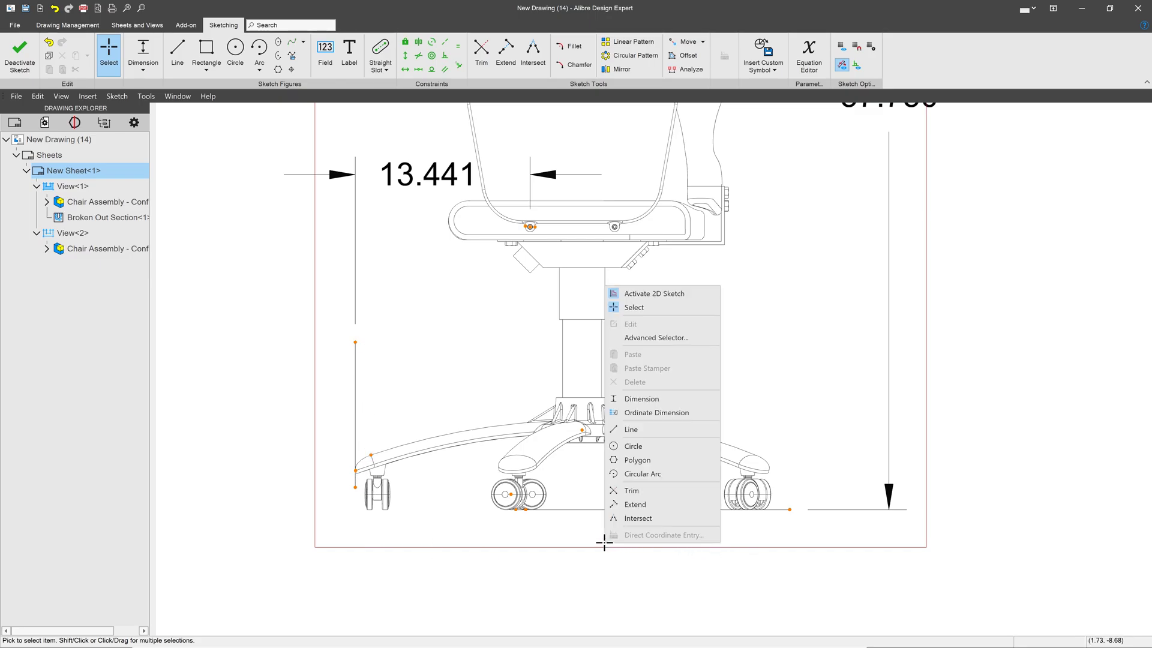
pyautogui.click(653, 293)
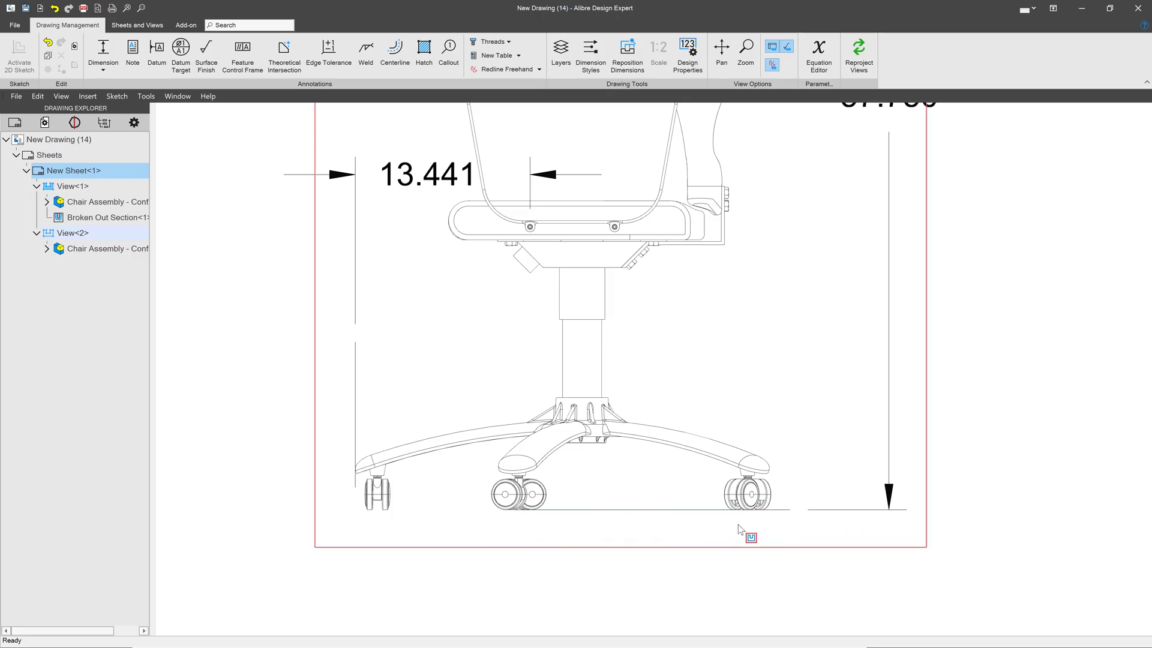
pyautogui.scroll(-3, 660, 471)
pyautogui.scroll(-3, 669, 473)
pyautogui.scroll(3, 468, 431)
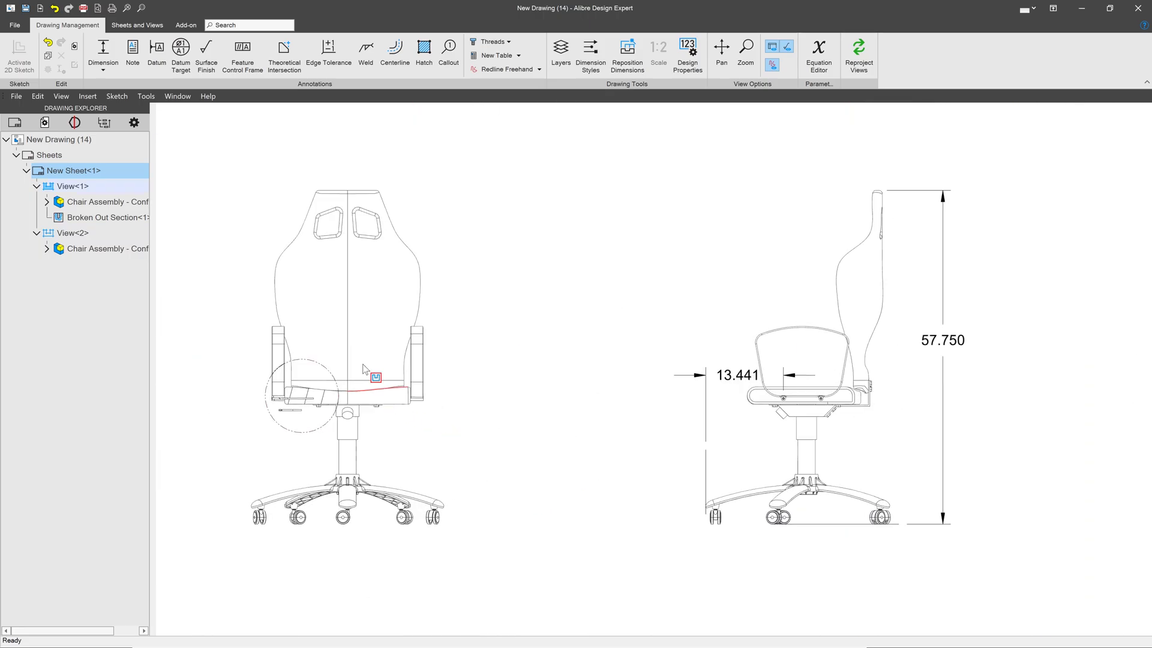